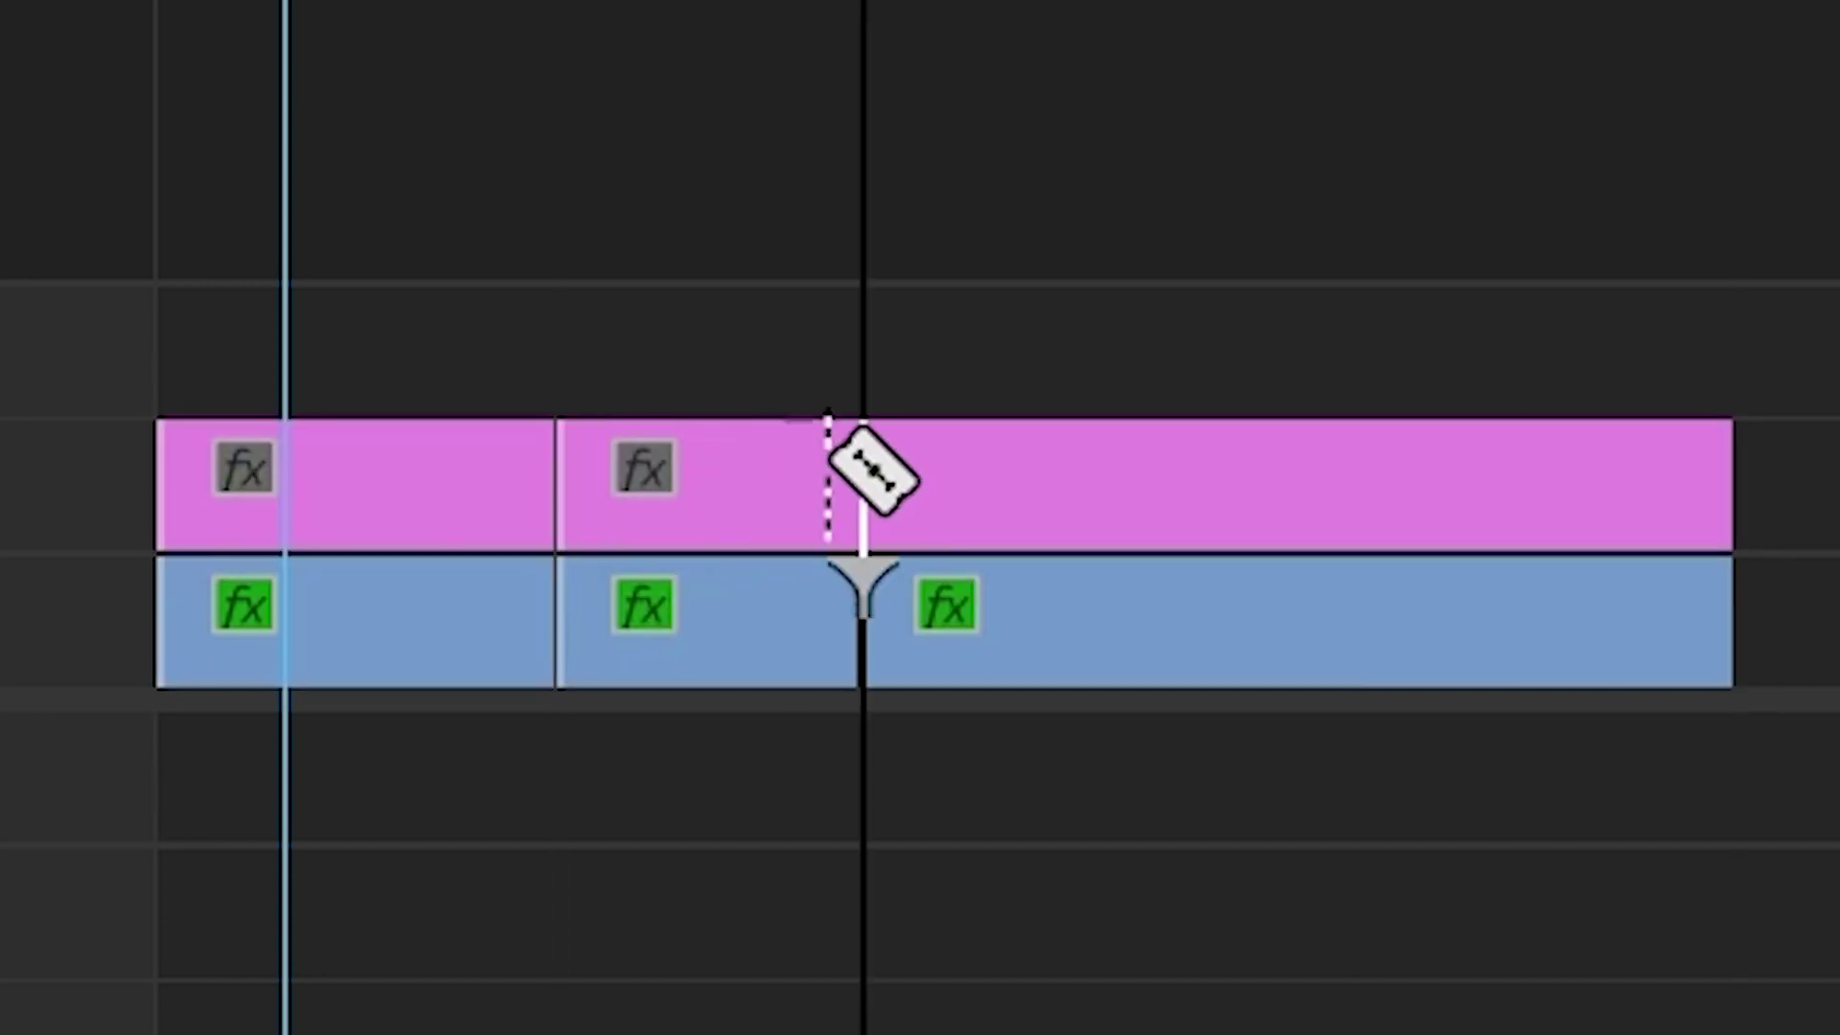
Step: Split the adjustment layer where the third video clip begins and fit the whole sequence in the timeline
left_click(863, 479)
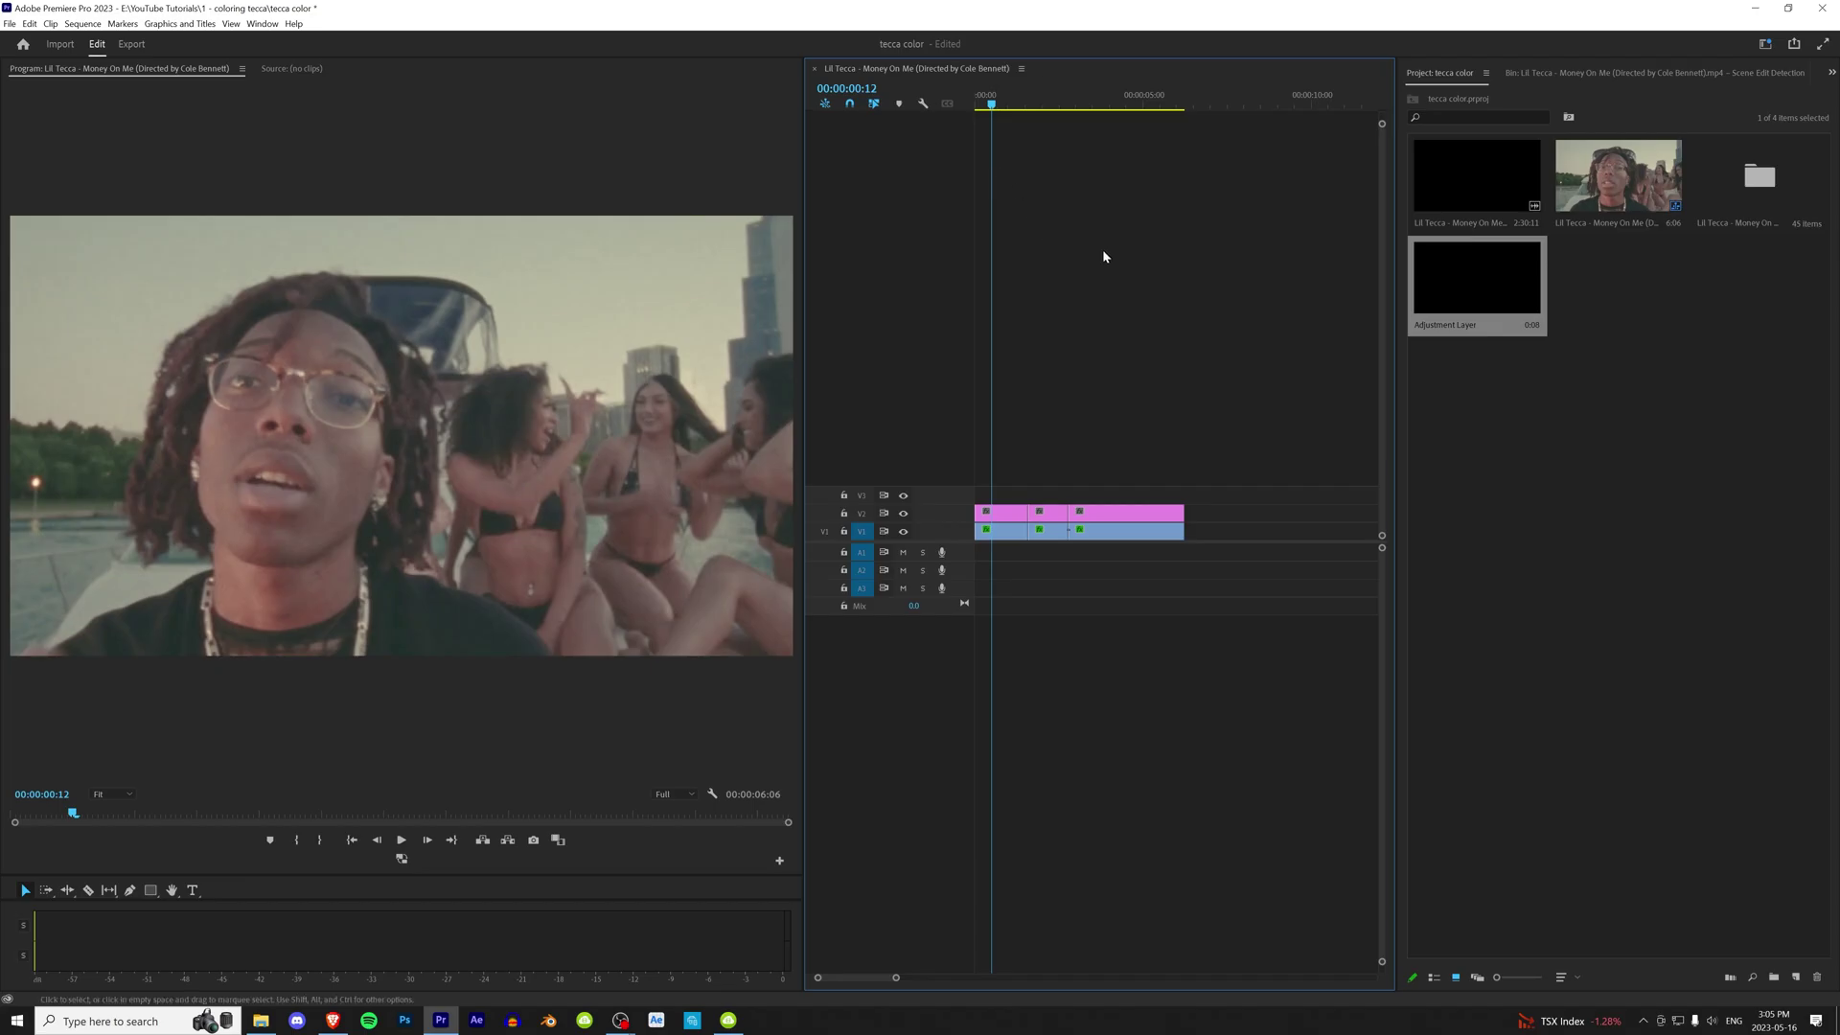
key("backslash")
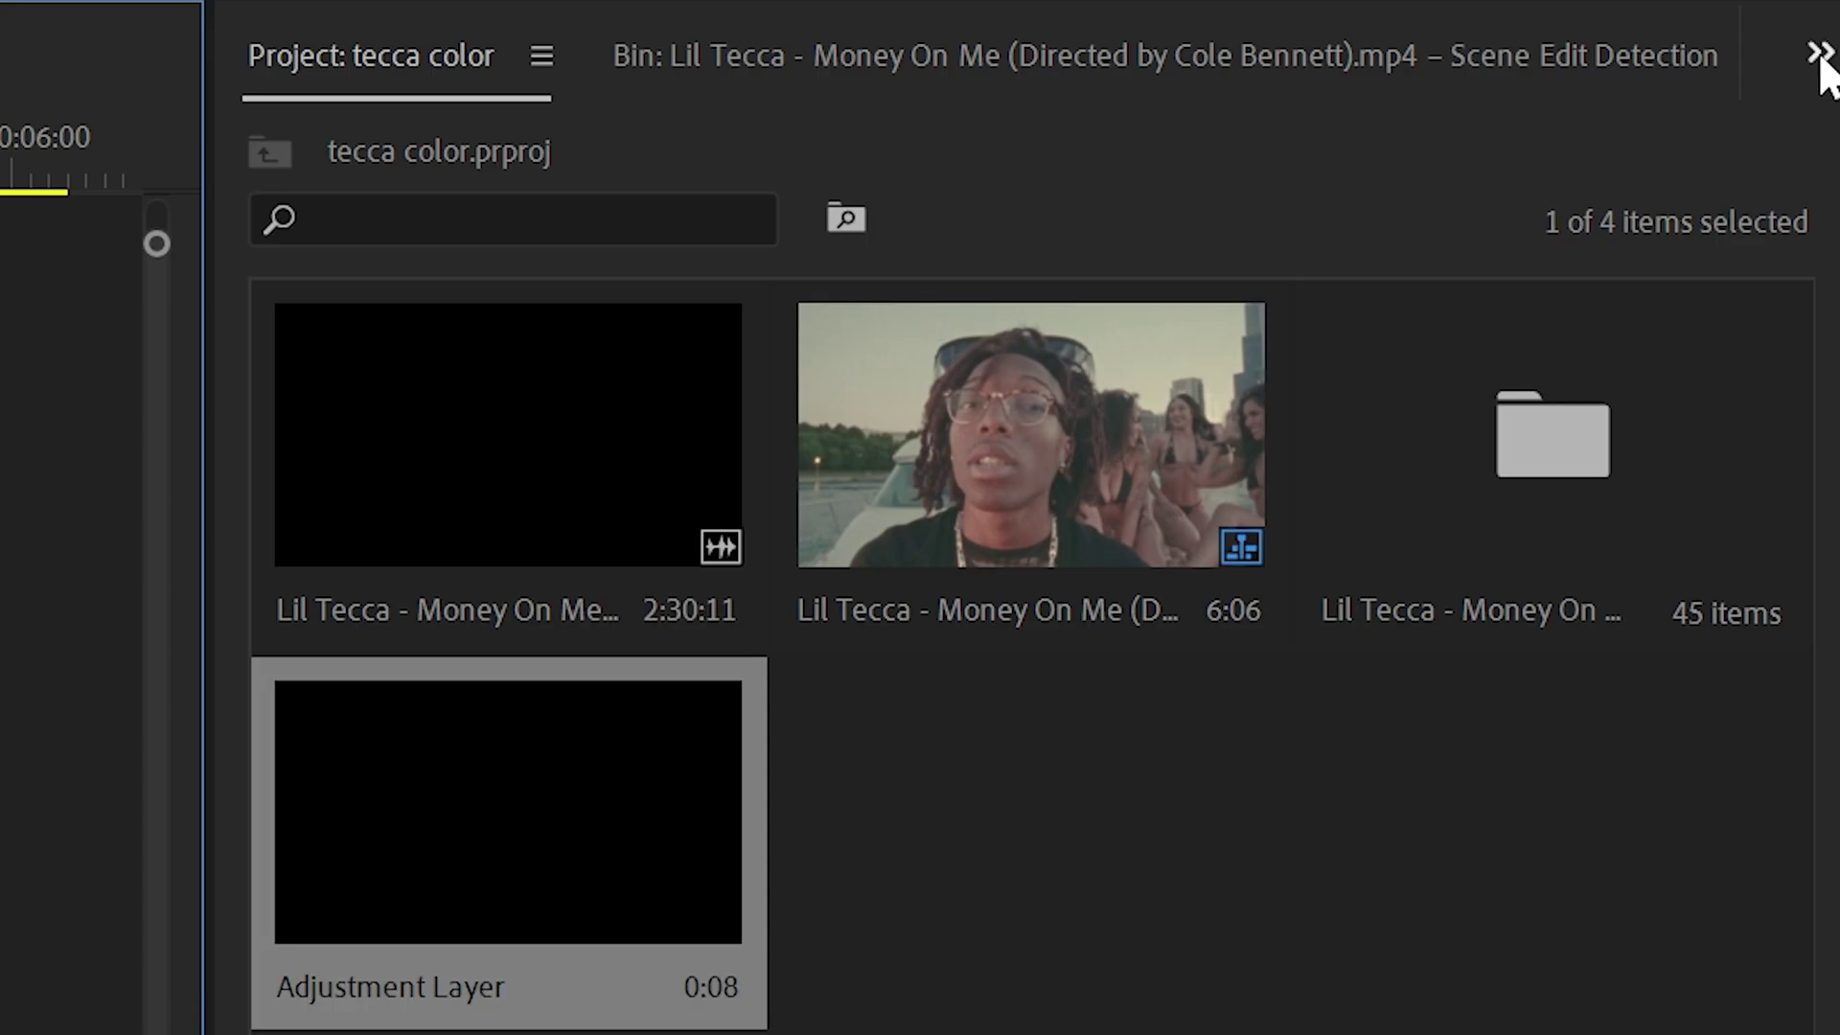
left_click(1839, 46)
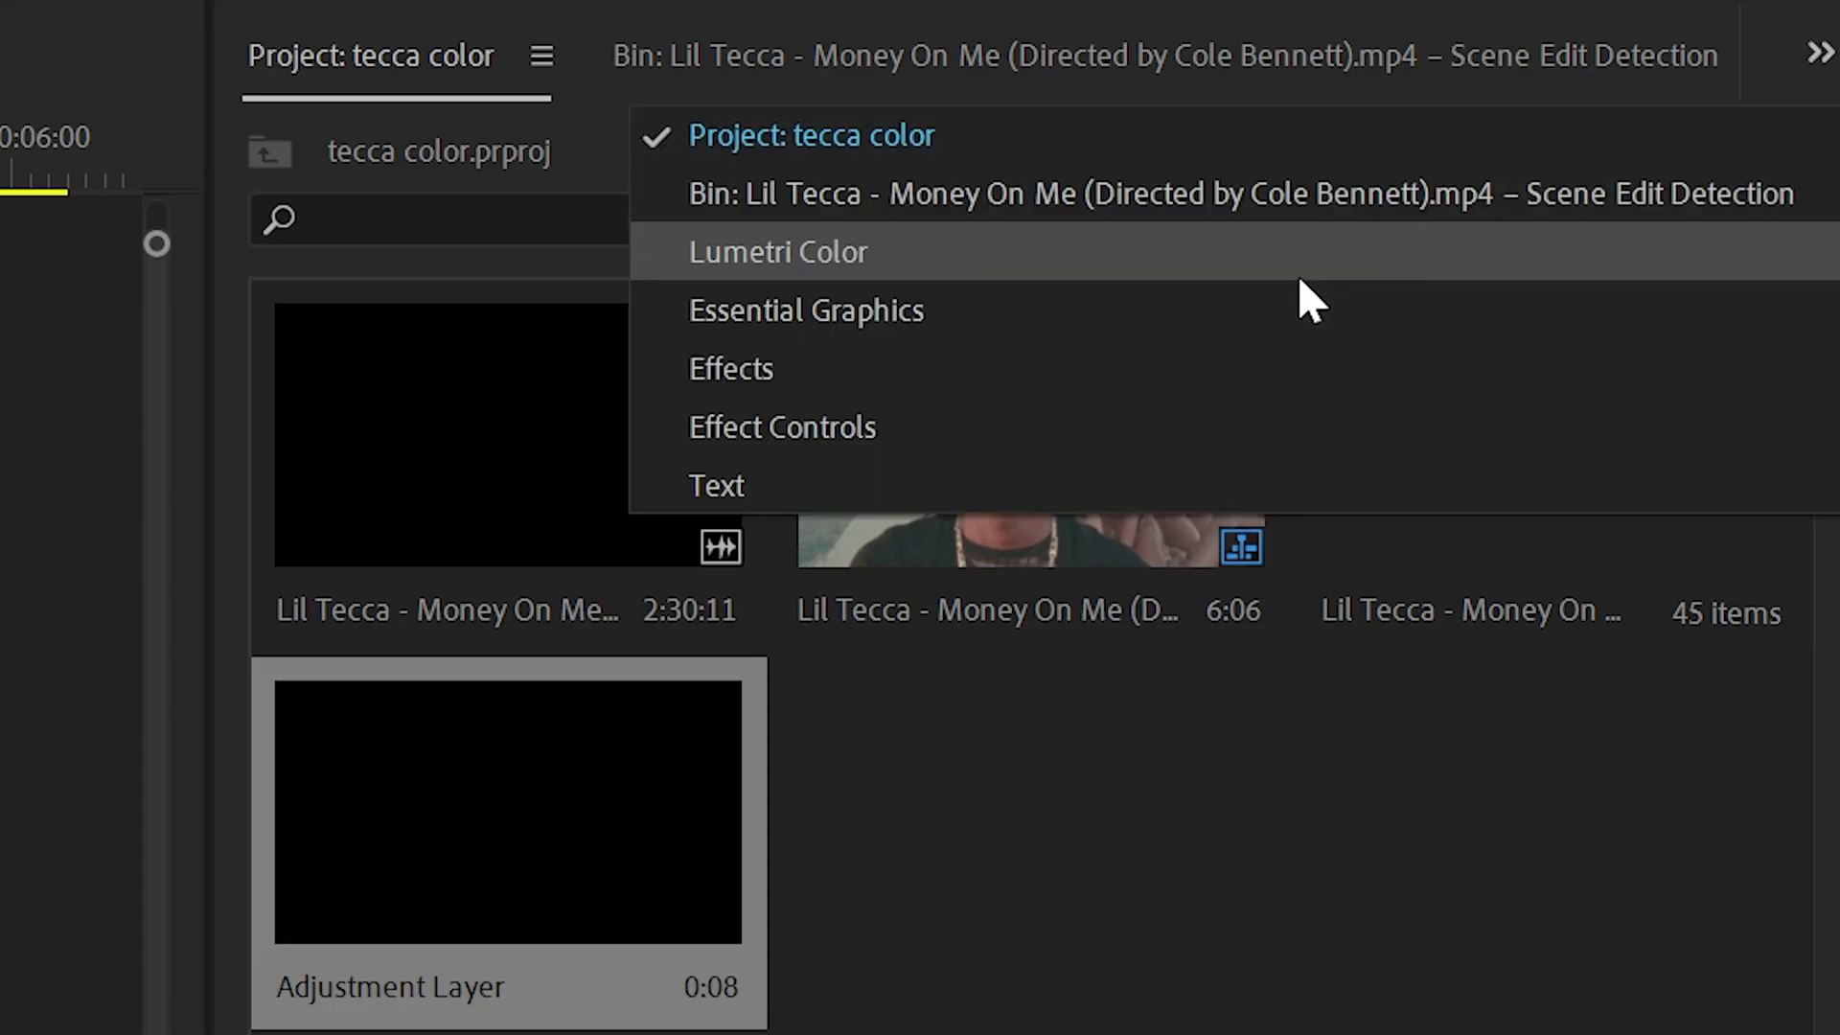
left_click(1745, 104)
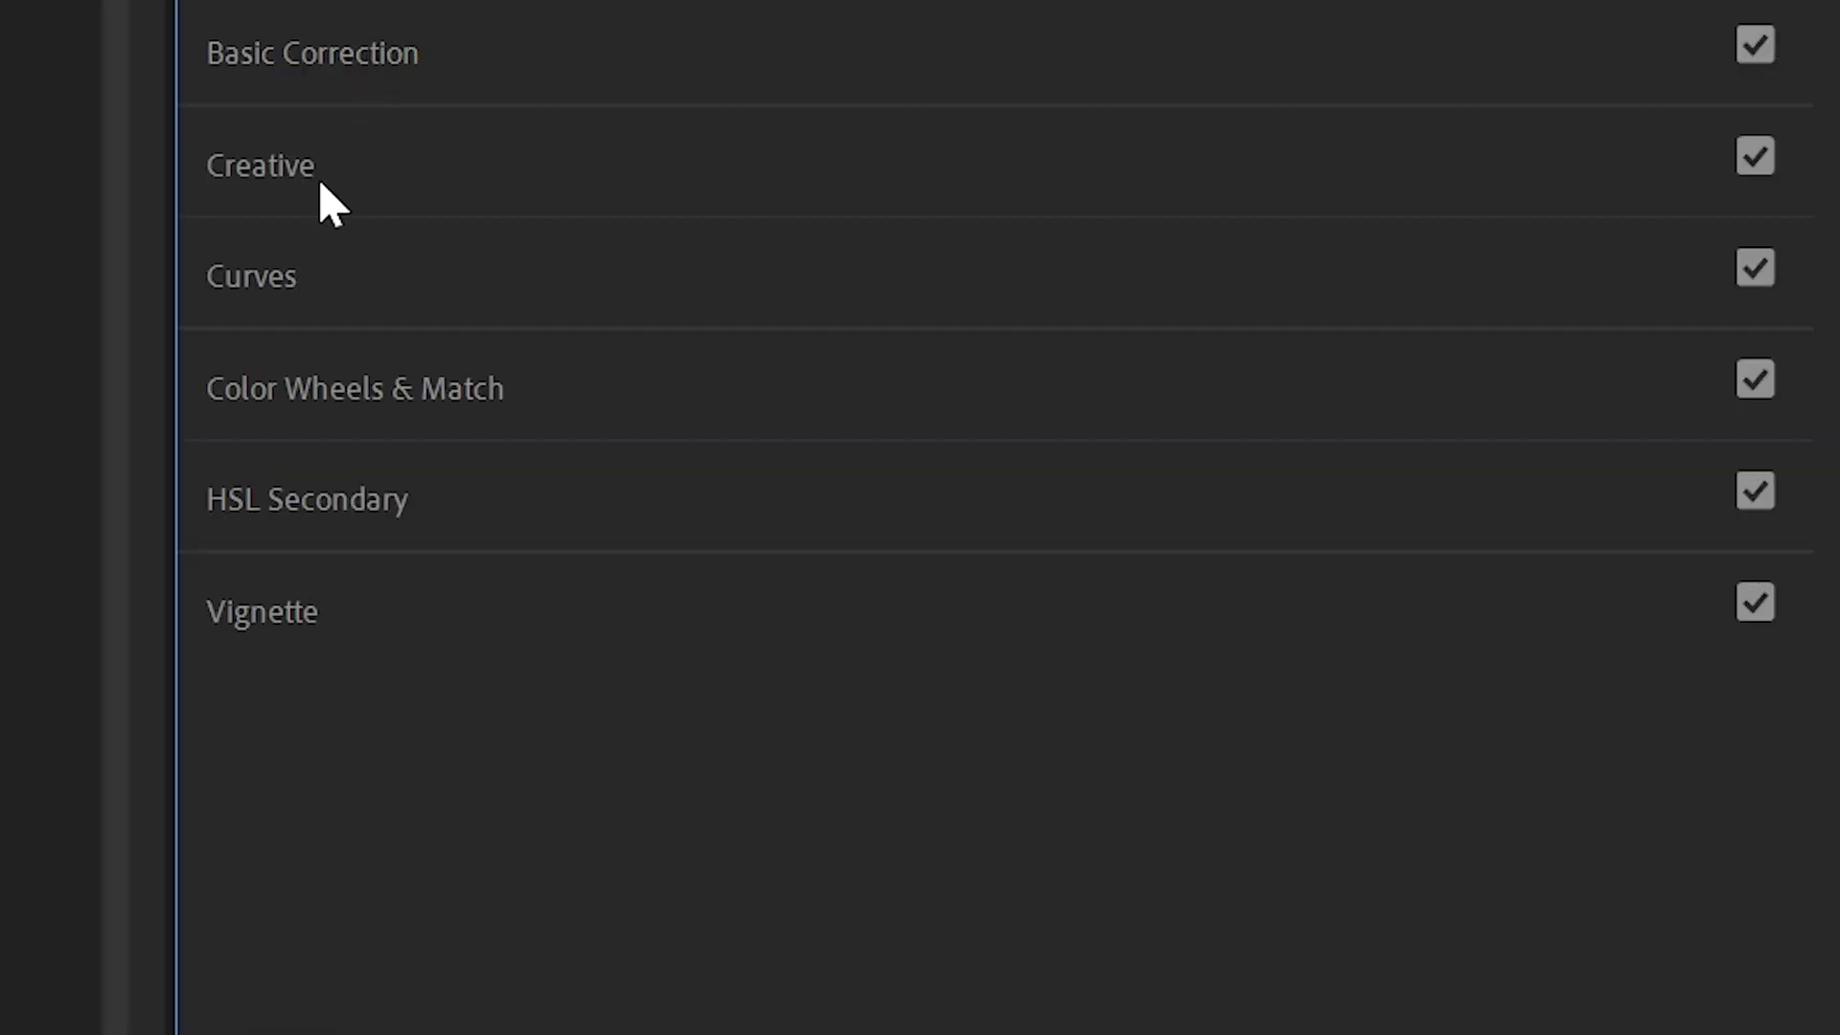
left_click(320, 182)
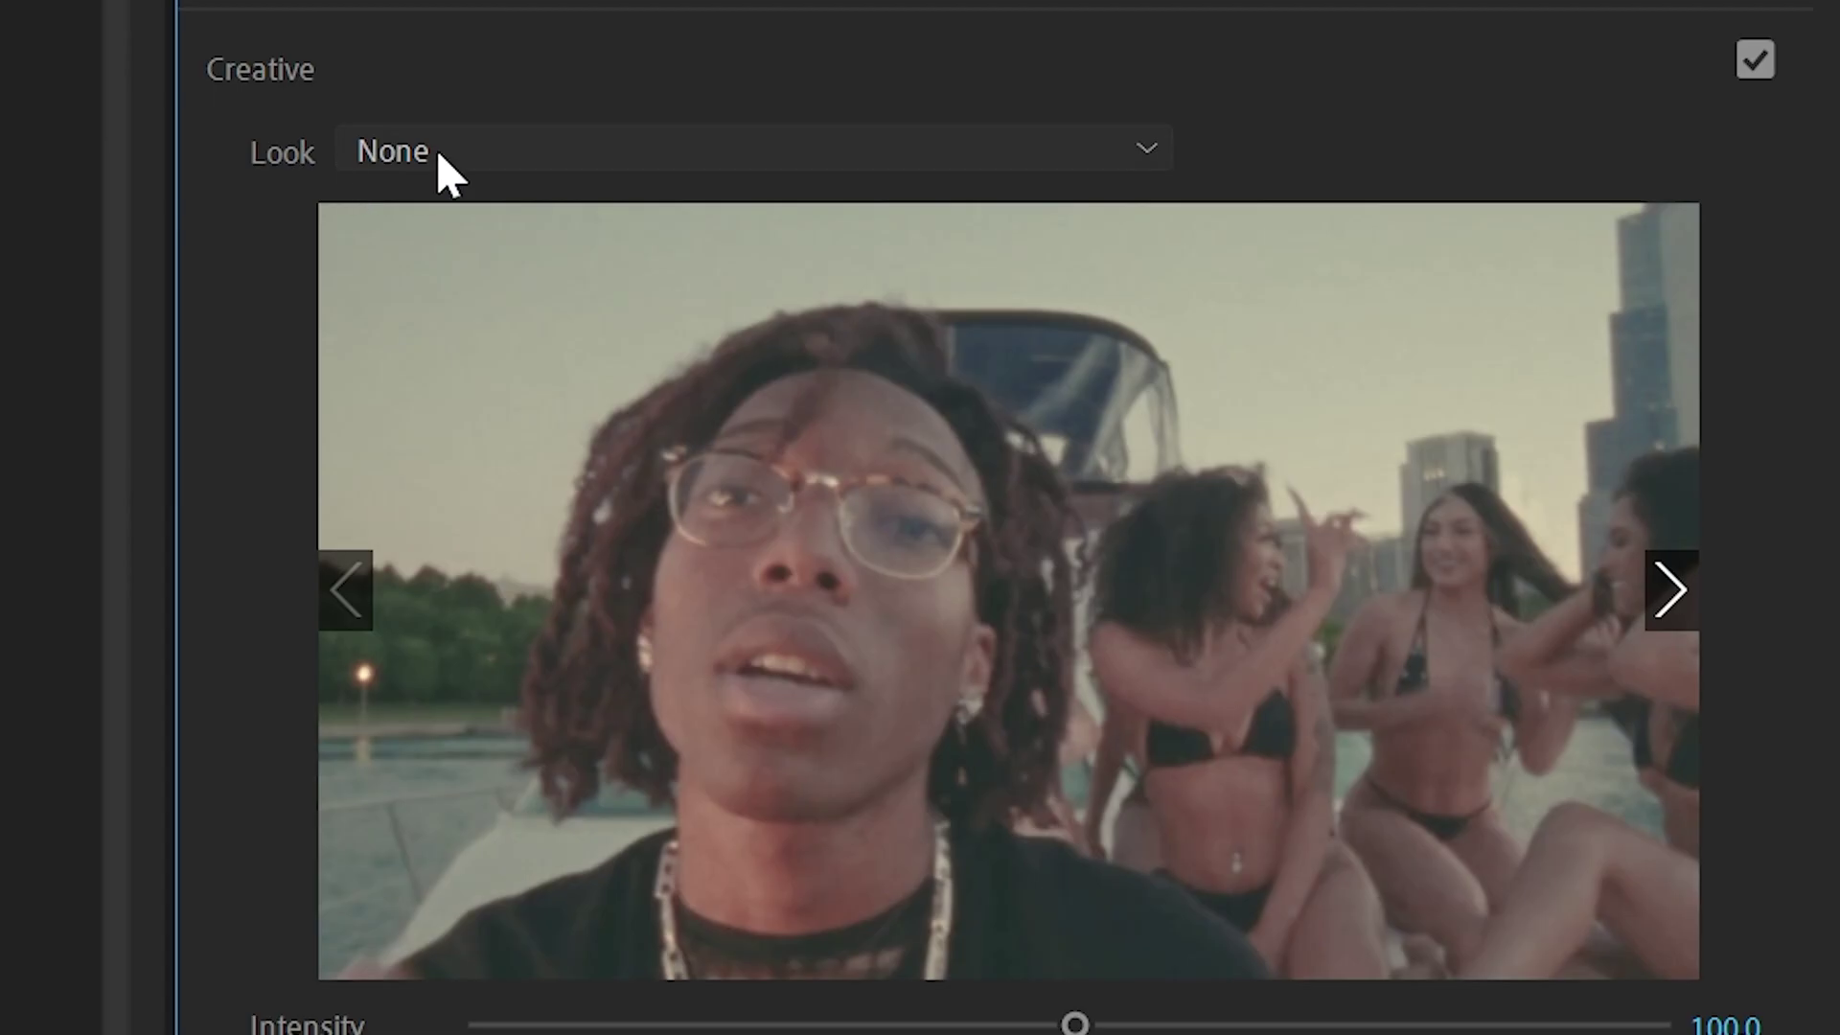
left_click(1505, 174)
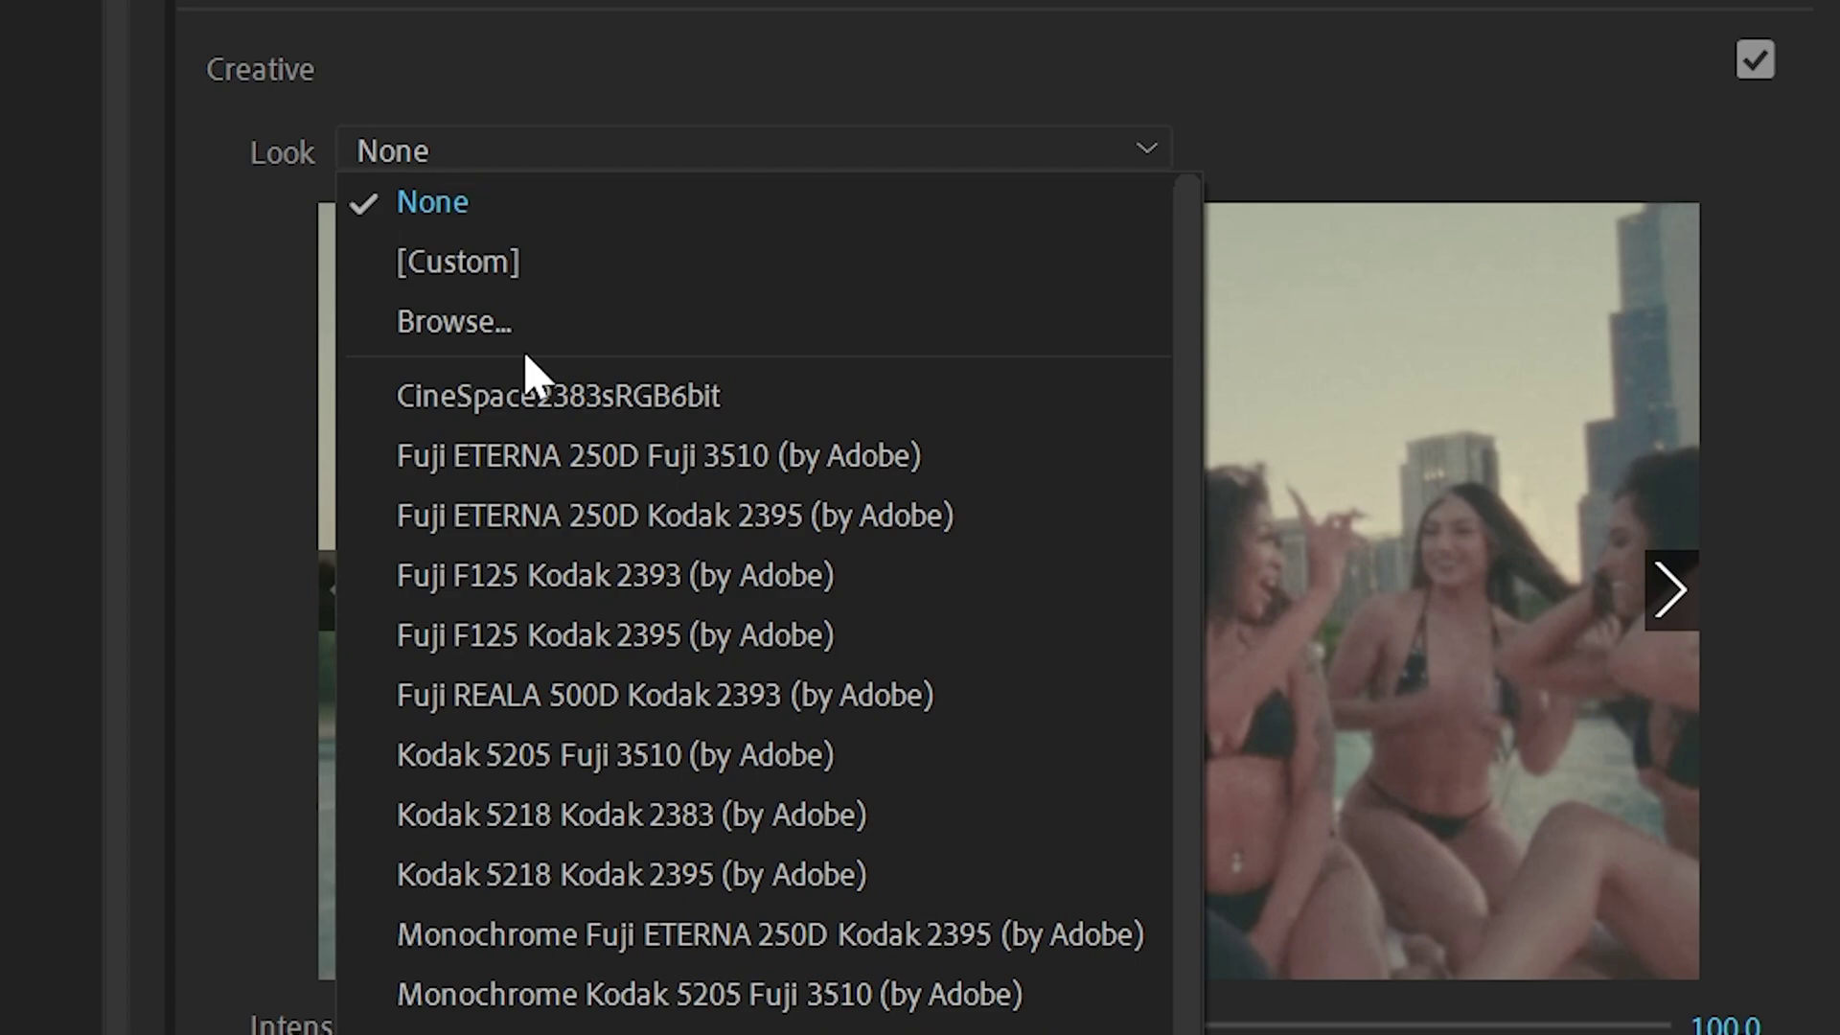
left_click(1527, 223)
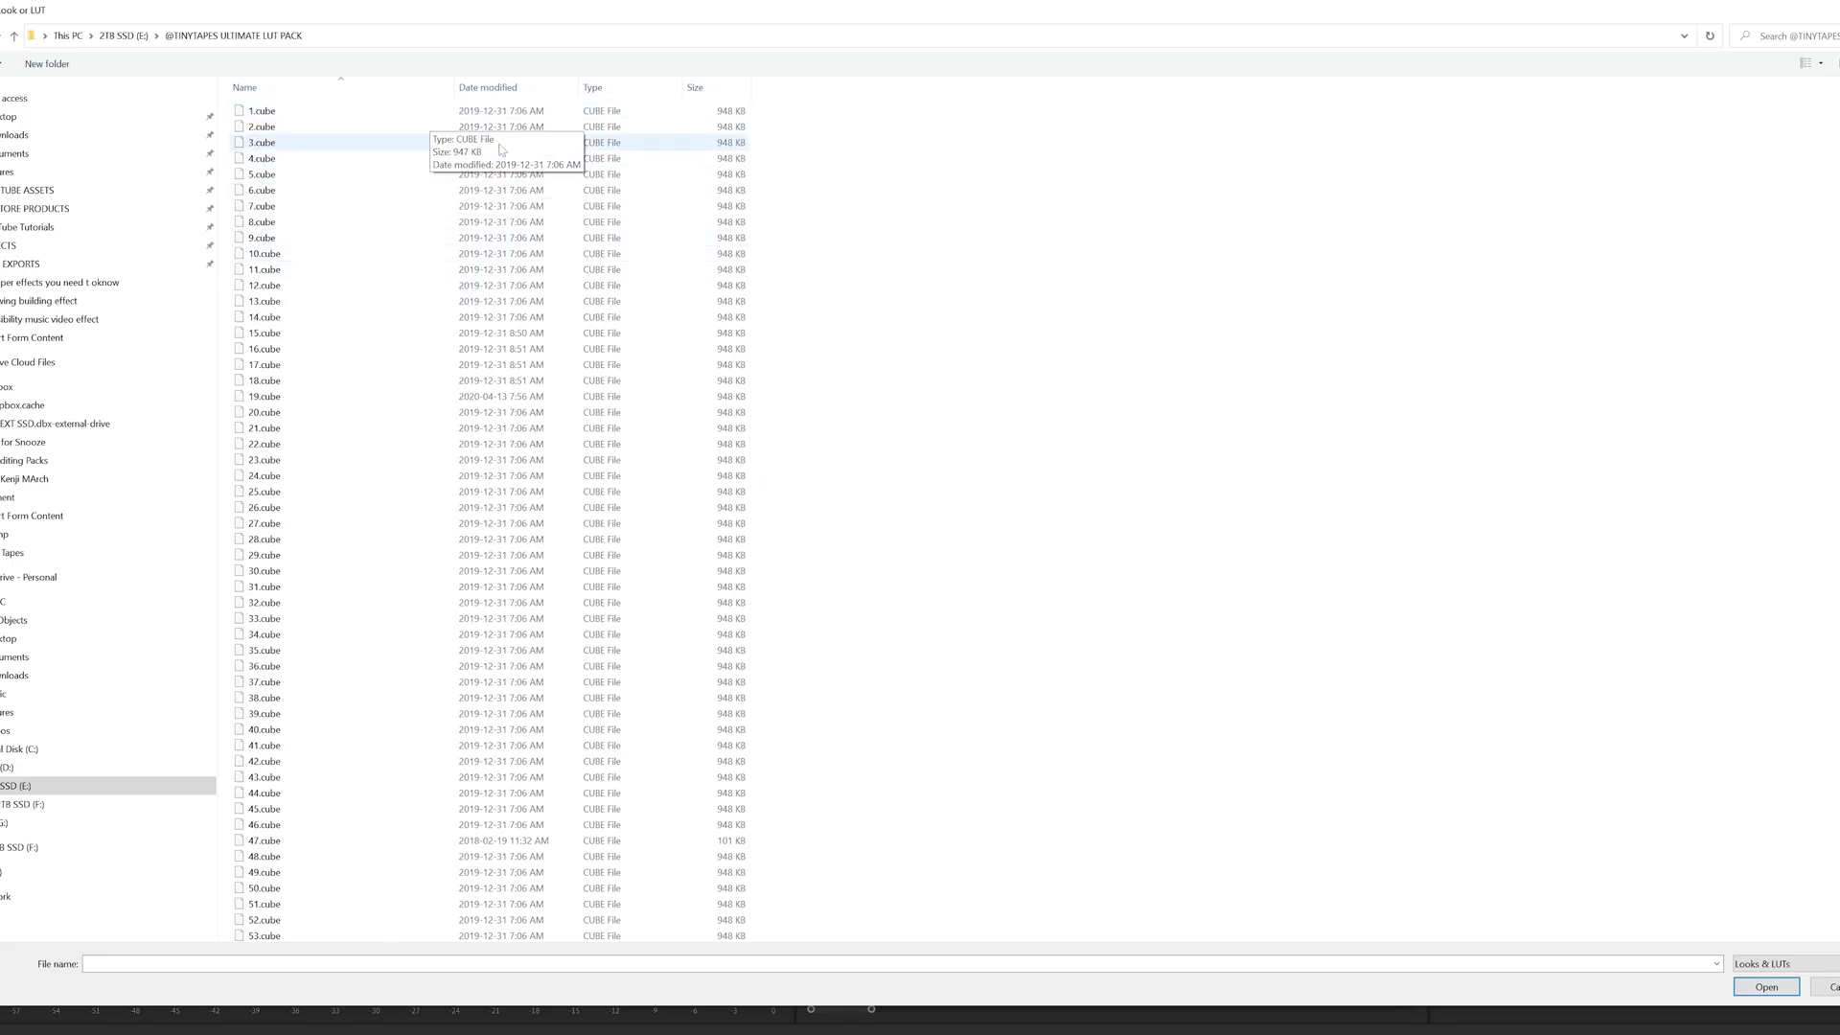
scroll(269, 843, "down", 20)
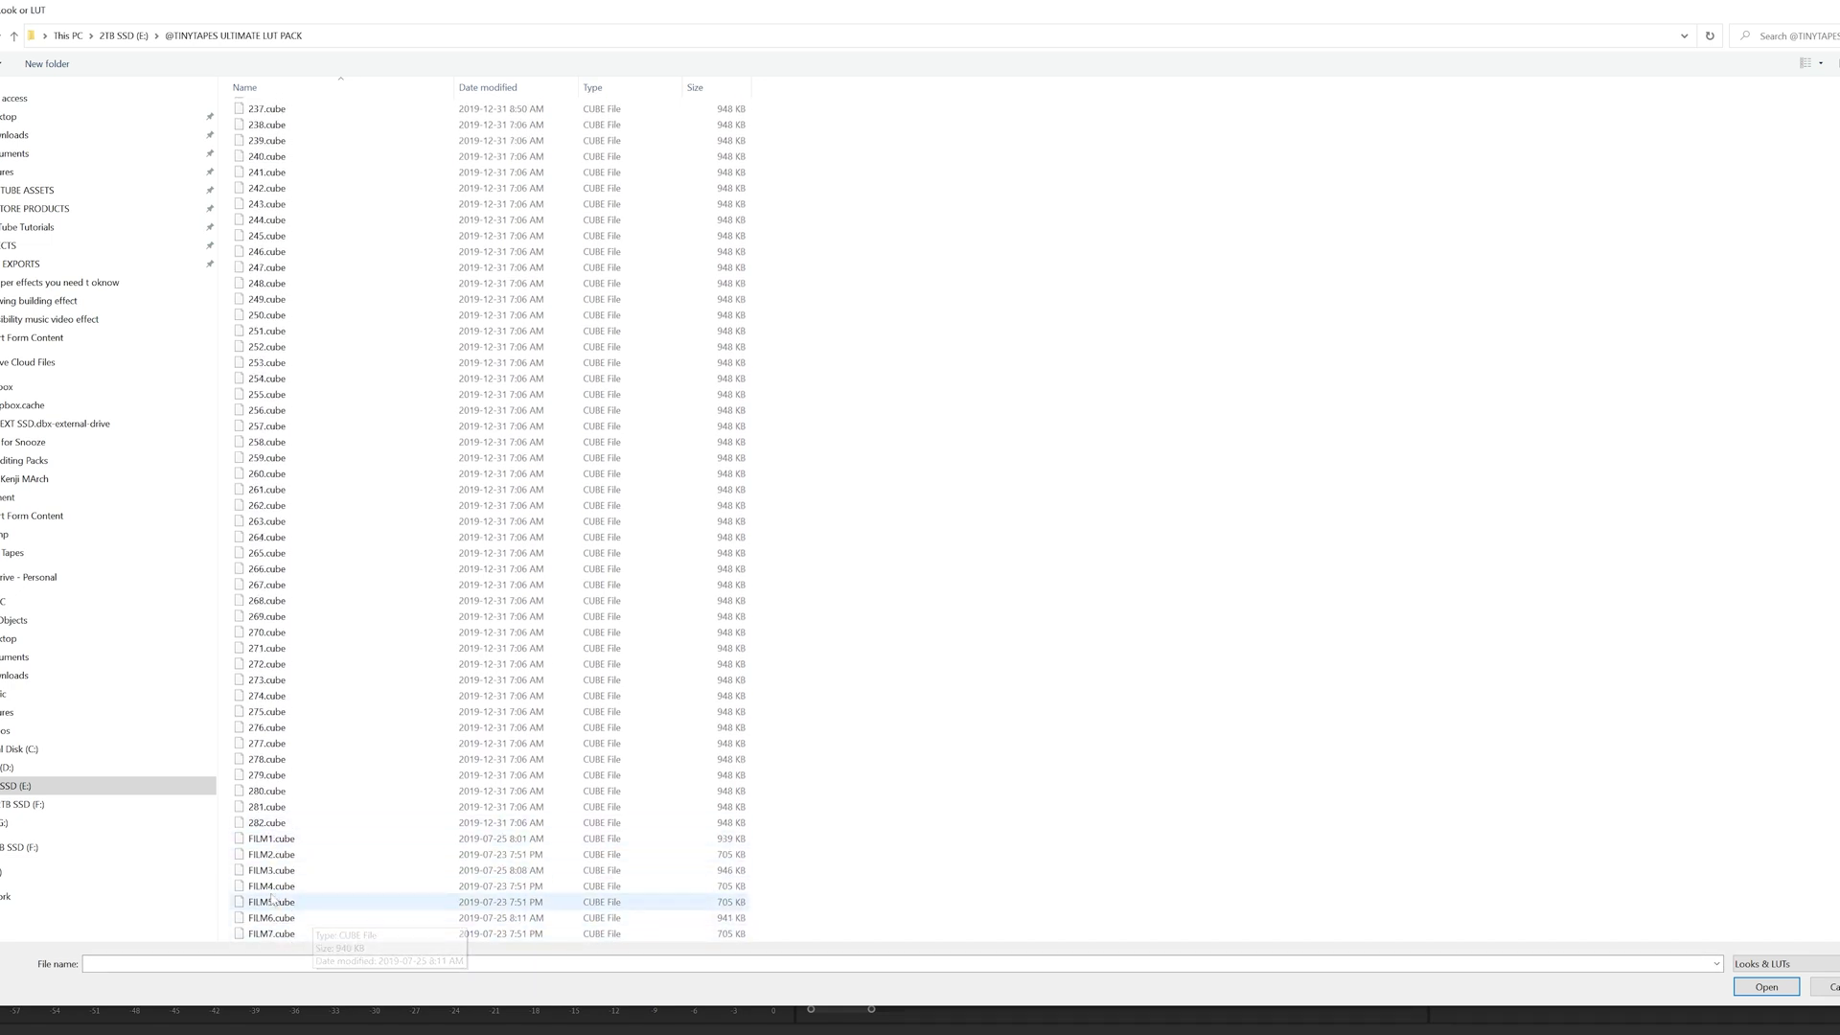
scroll(458, 384, "up", 6)
scroll(458, 365, "up", 11)
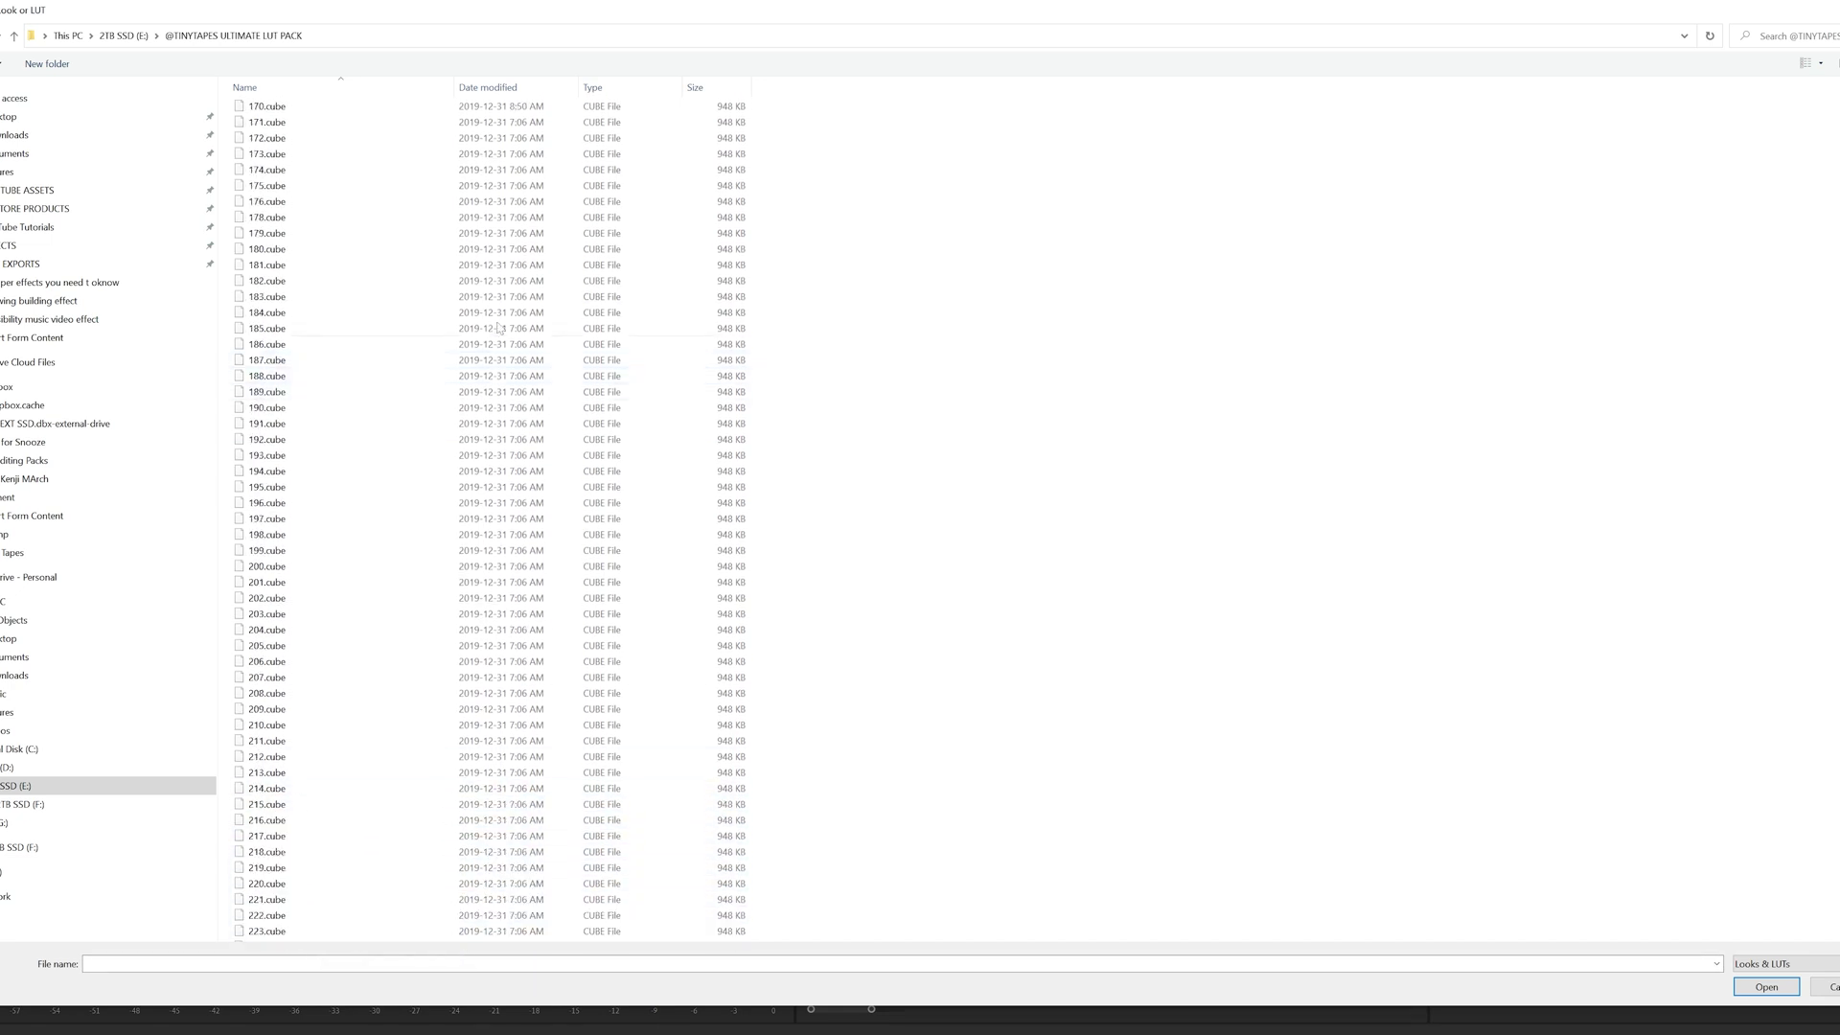
double_click(324, 601)
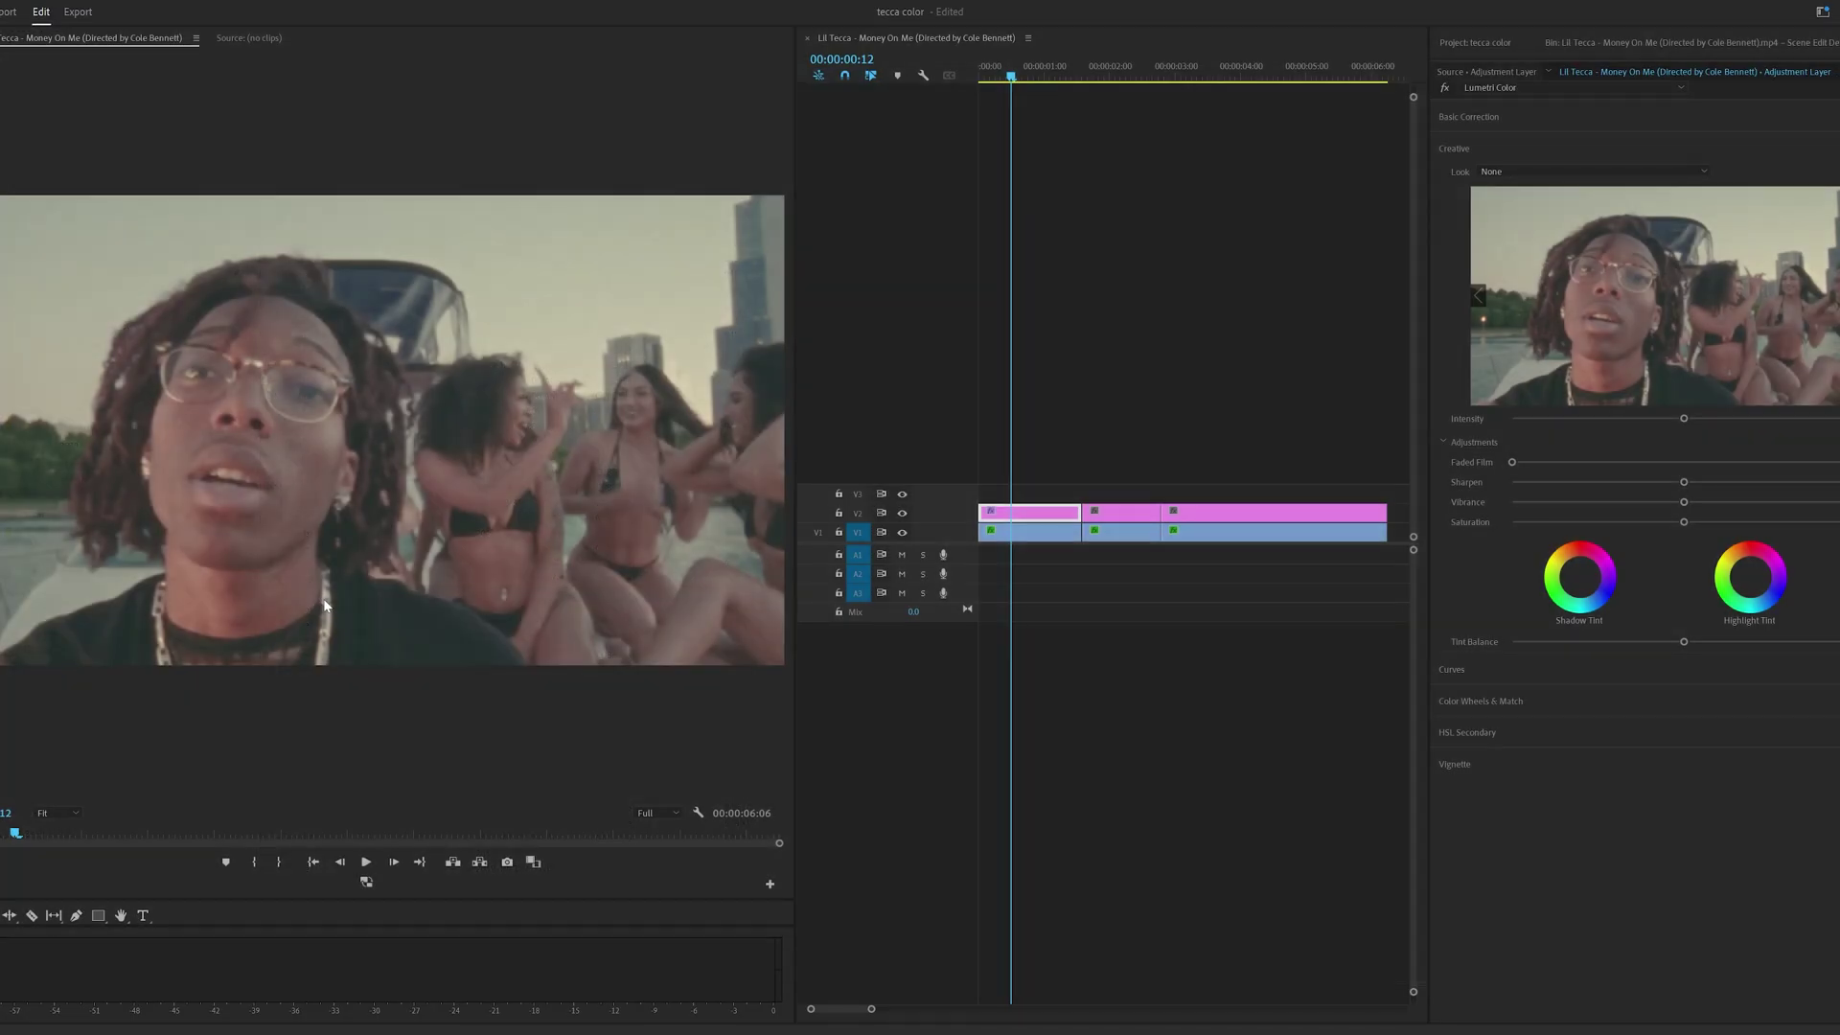
left_click_drag(996, 77, 1033, 105)
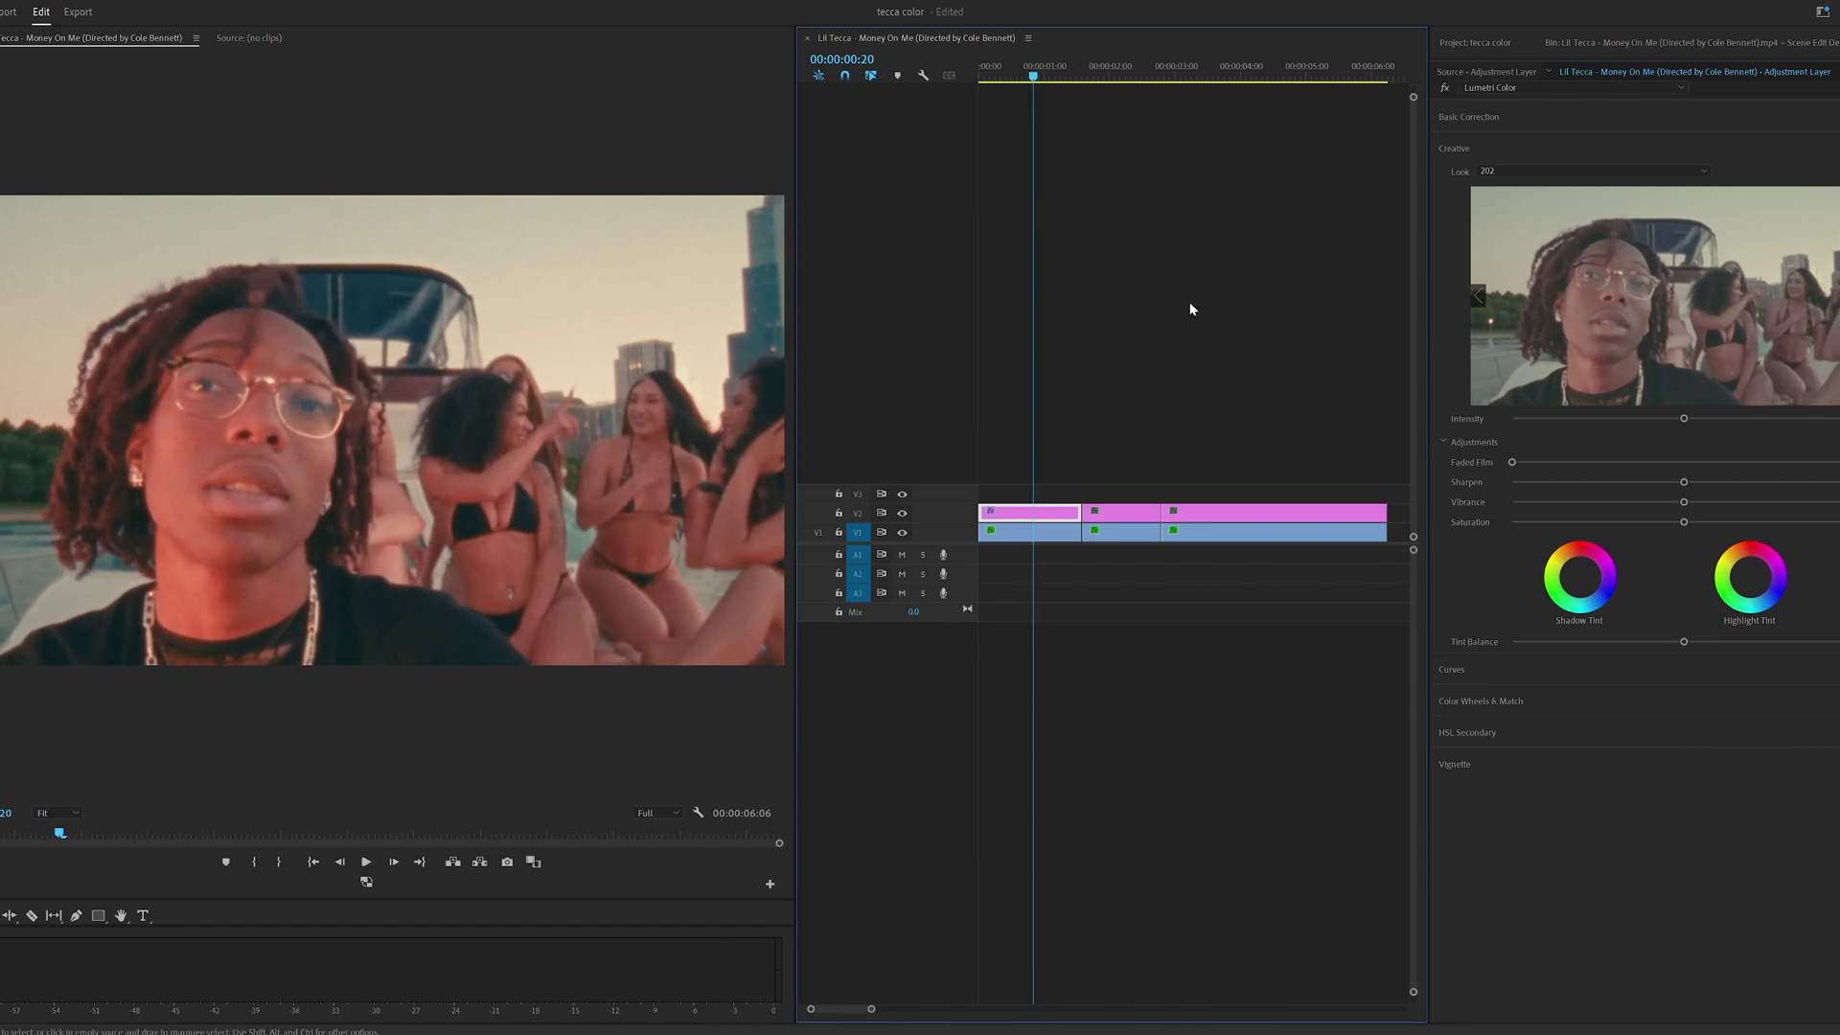
Step: In Basic Correction for the first adjustment layer, raise contrast, highlights and whites, lower shadows, and shift the colour cooler and greener
left_click(1498, 113)
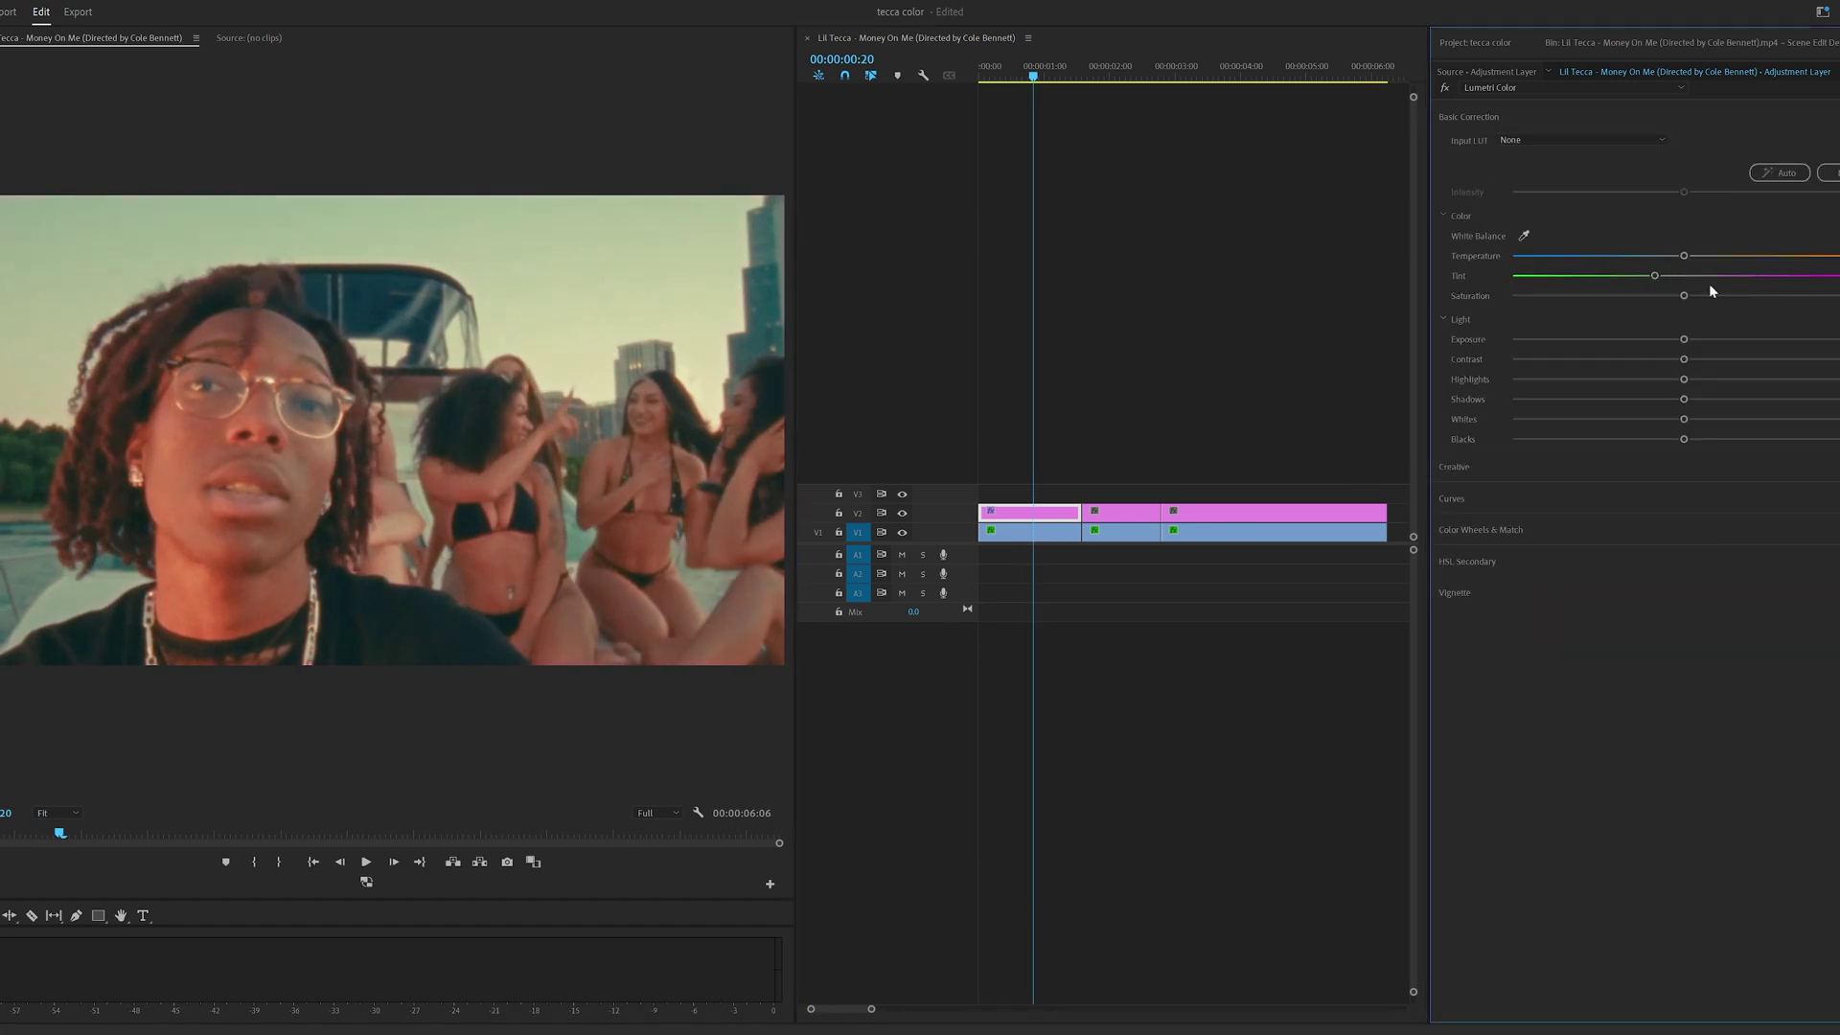
left_click_drag(1684, 379, 1718, 381)
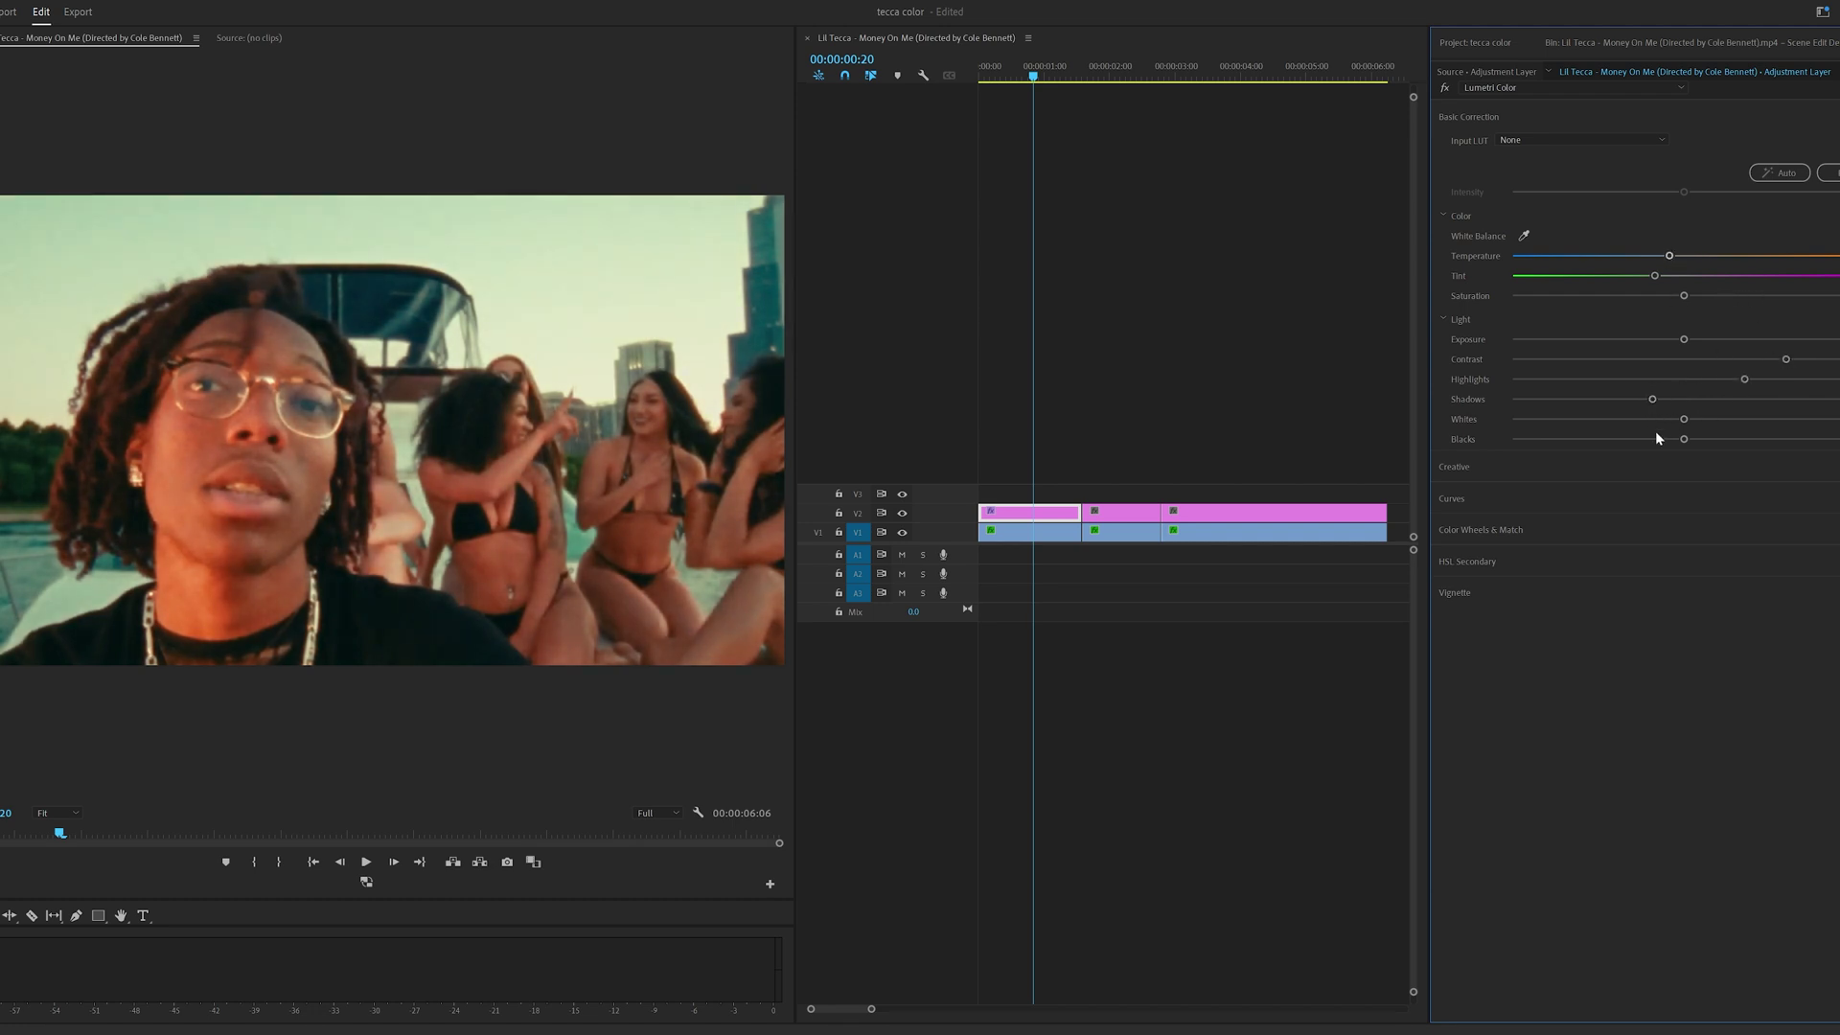
left_click_drag(1683, 418, 1713, 419)
left_click_drag(1654, 276, 1619, 278)
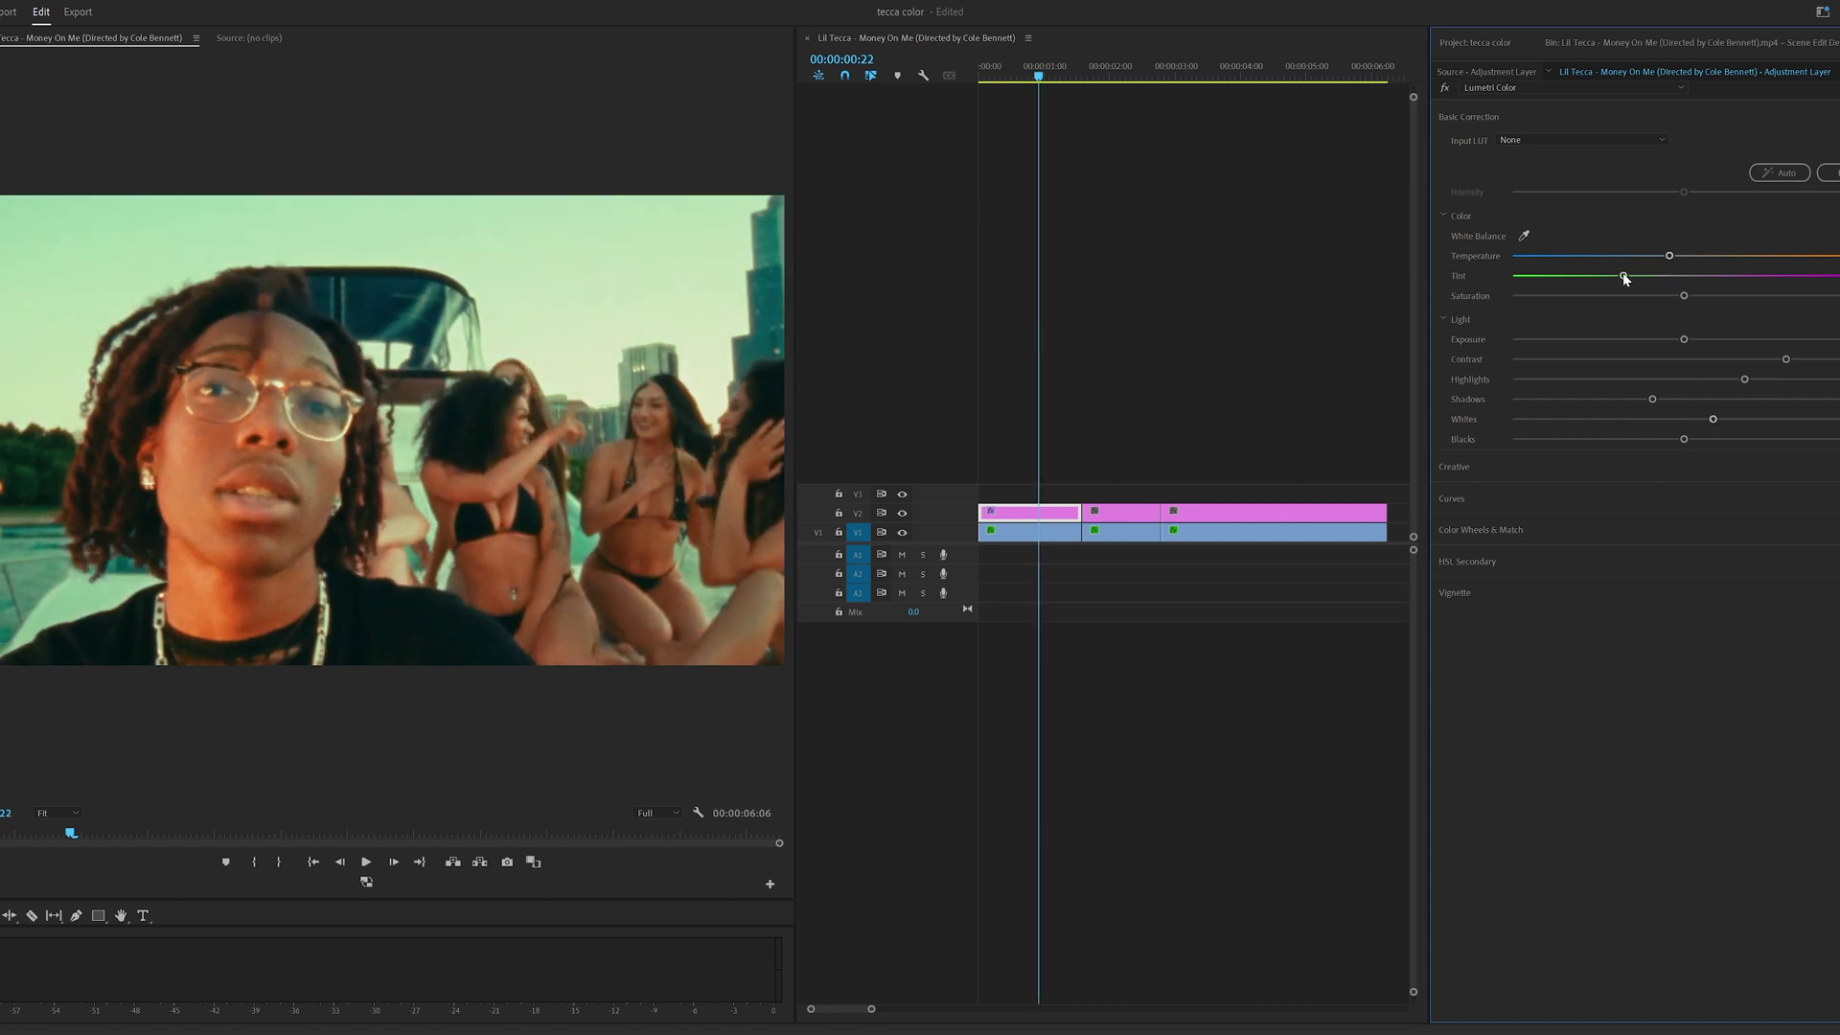
left_click(1035, 311)
key("space")
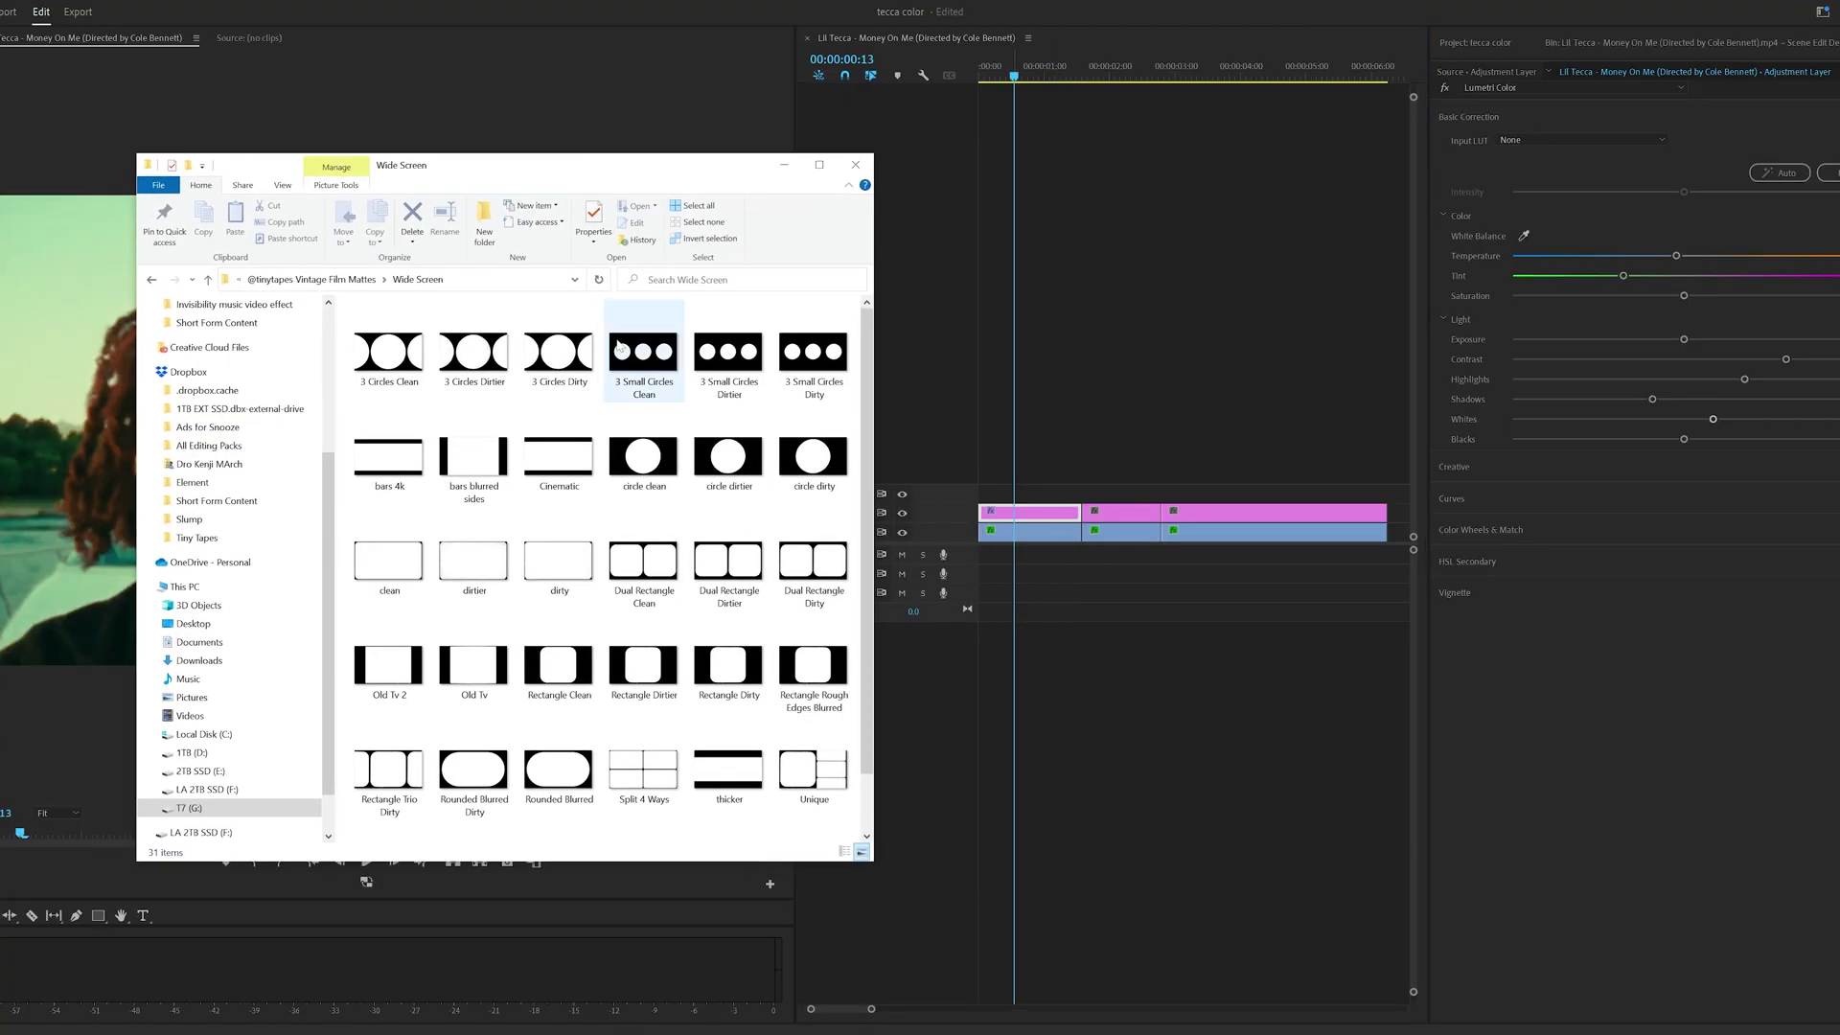
Step: Place the clean film matte on V3 above the first clip, scale it to about 50, and preview the clip
left_click(414, 586)
left_click_drag(709, 436, 1006, 493)
left_click(1030, 493)
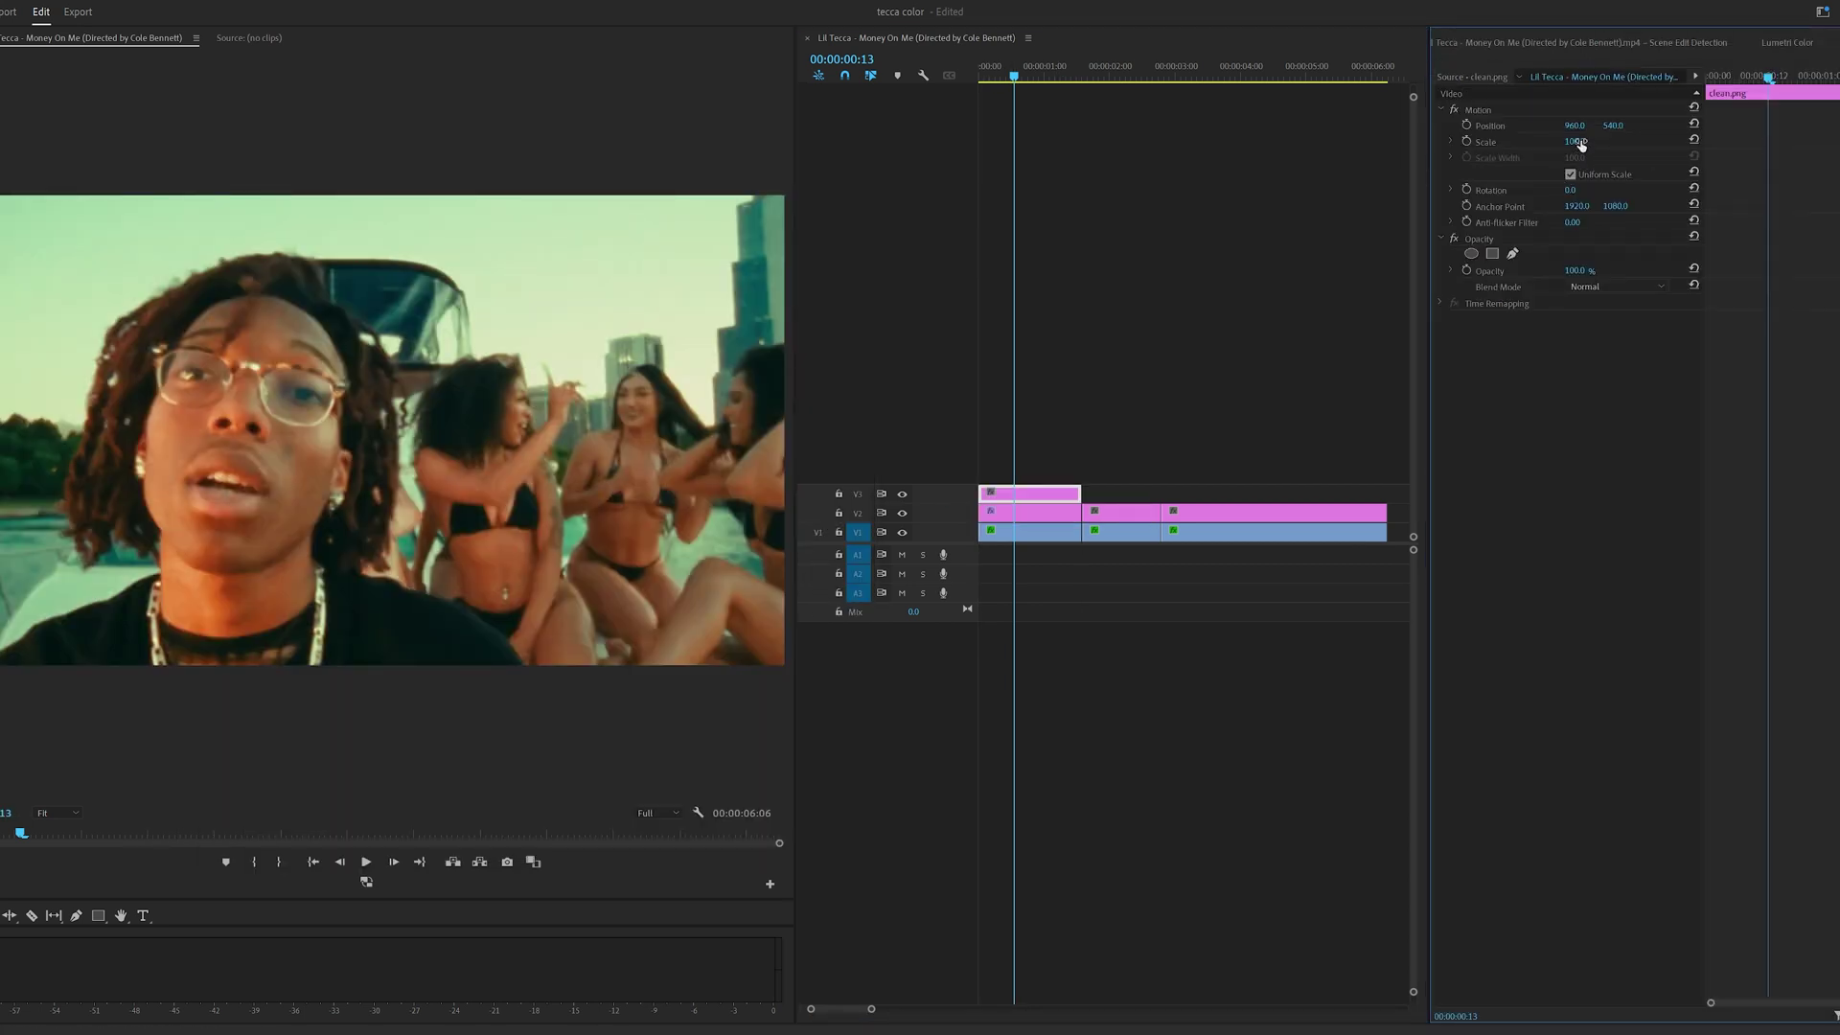
left_click_drag(1580, 144, 1533, 144)
key("space")
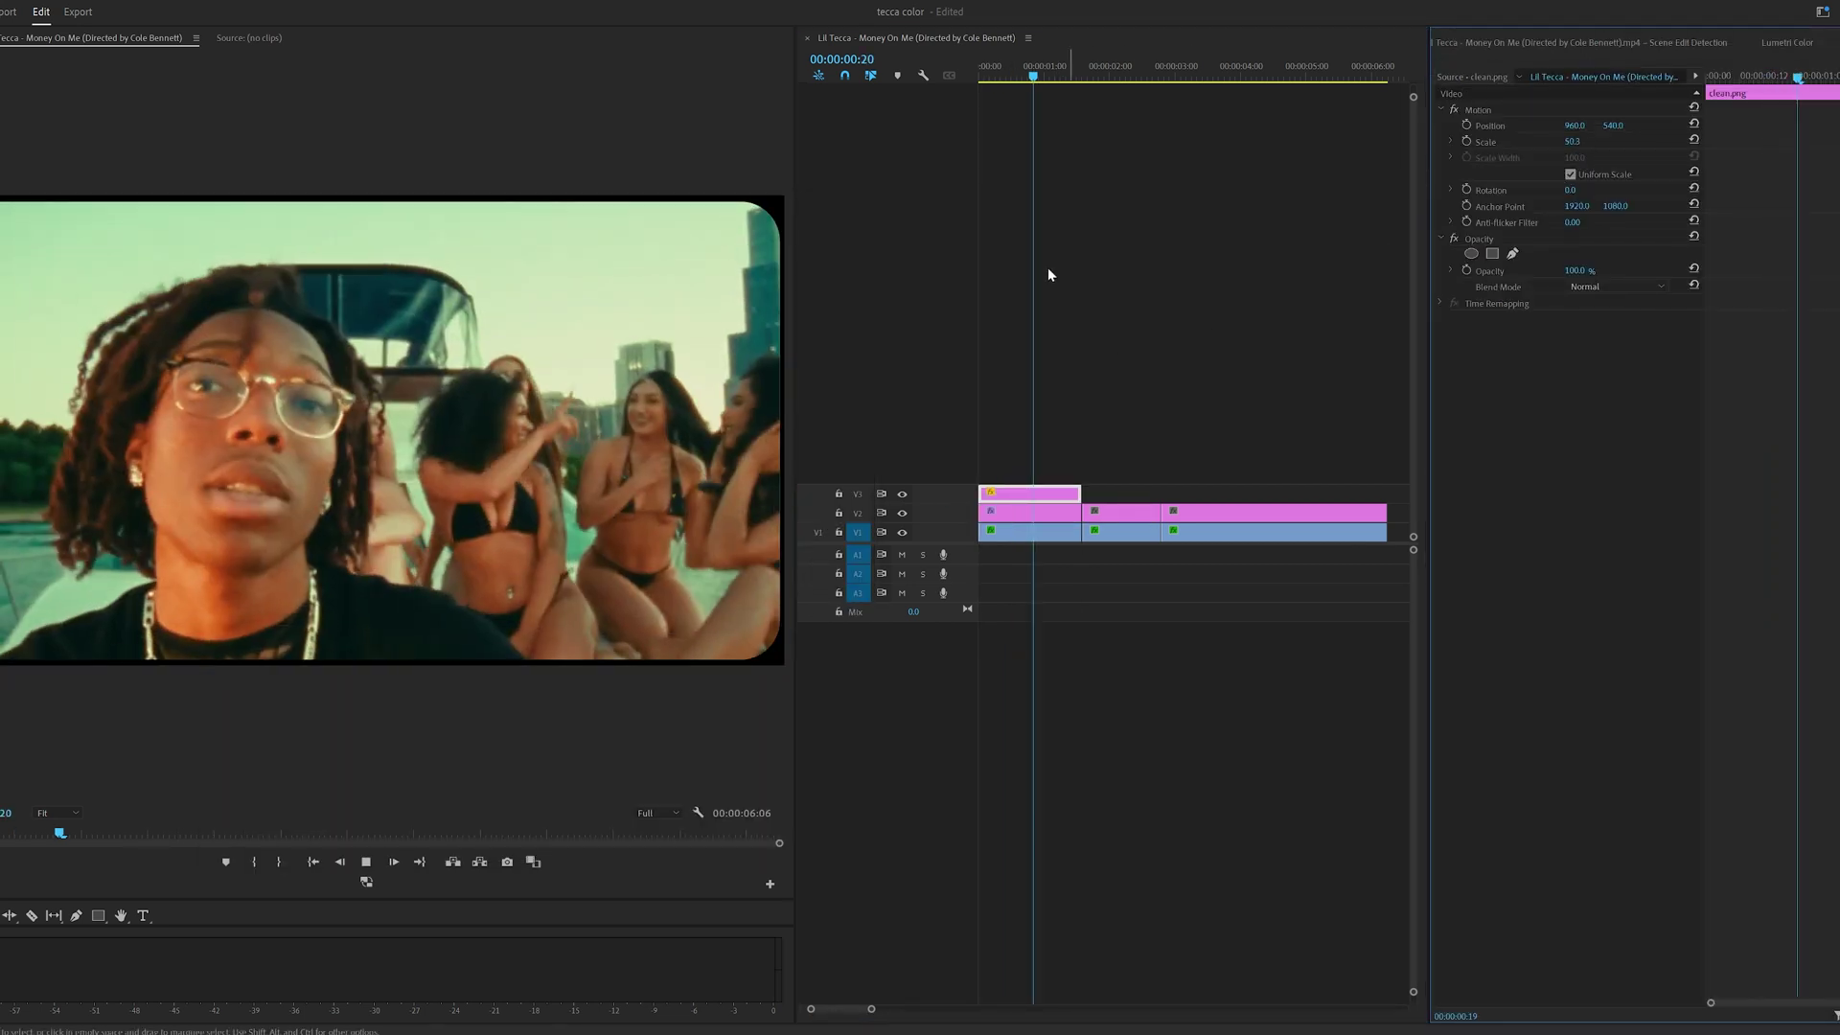
left_click(986, 74)
key("space")
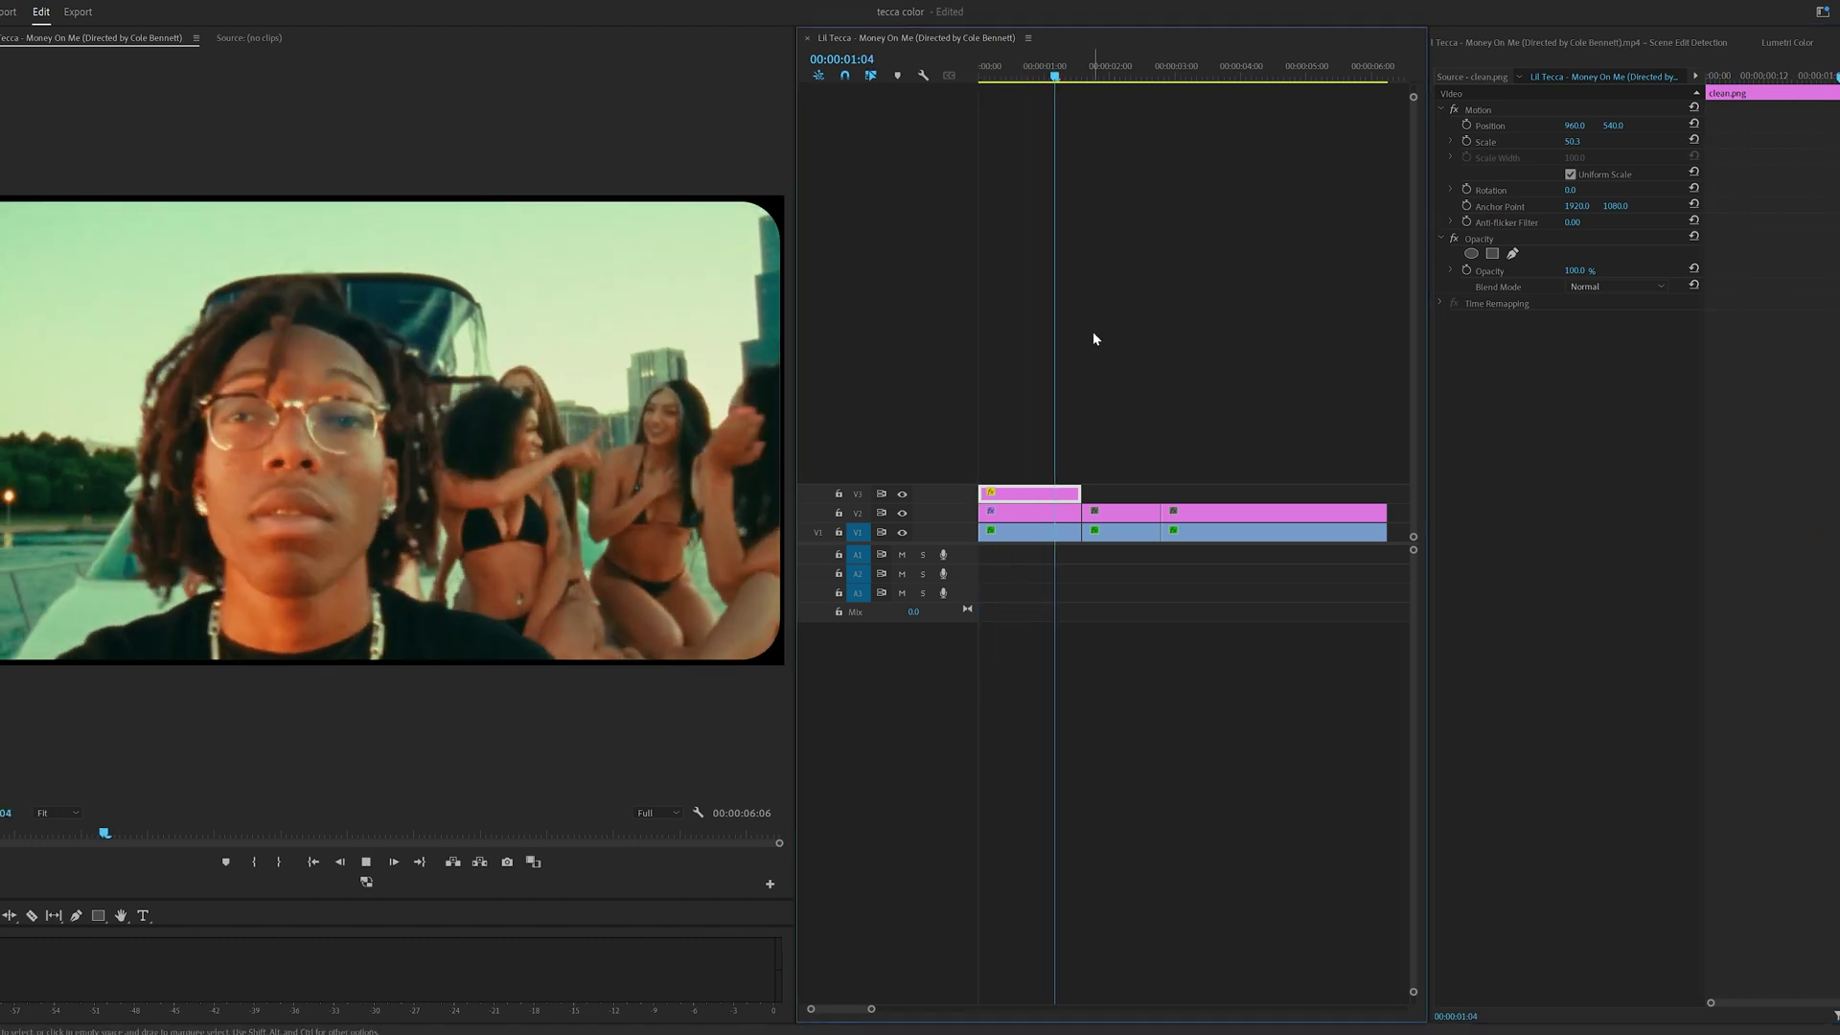
Step: Apply the 111.cube LUT as the Creative look on the second adjustment layer, above the red car clip
left_click(1131, 530)
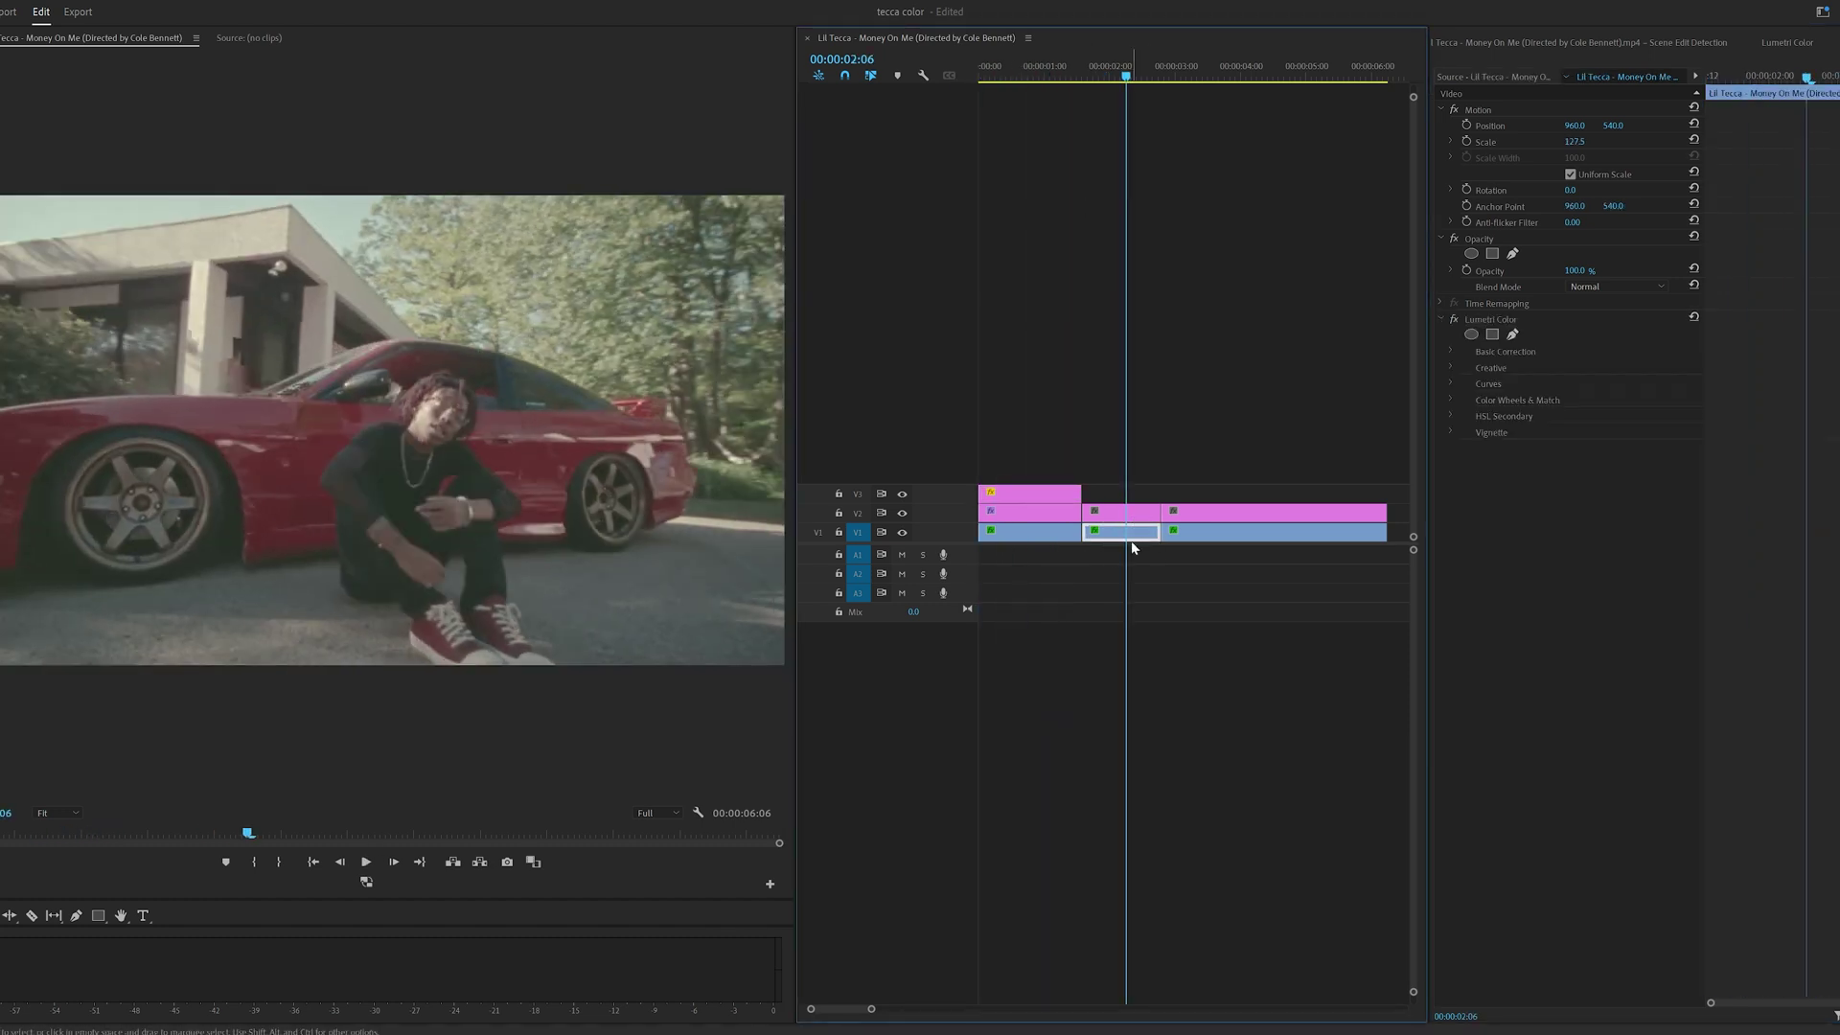
left_click(1128, 513)
left_click(1785, 44)
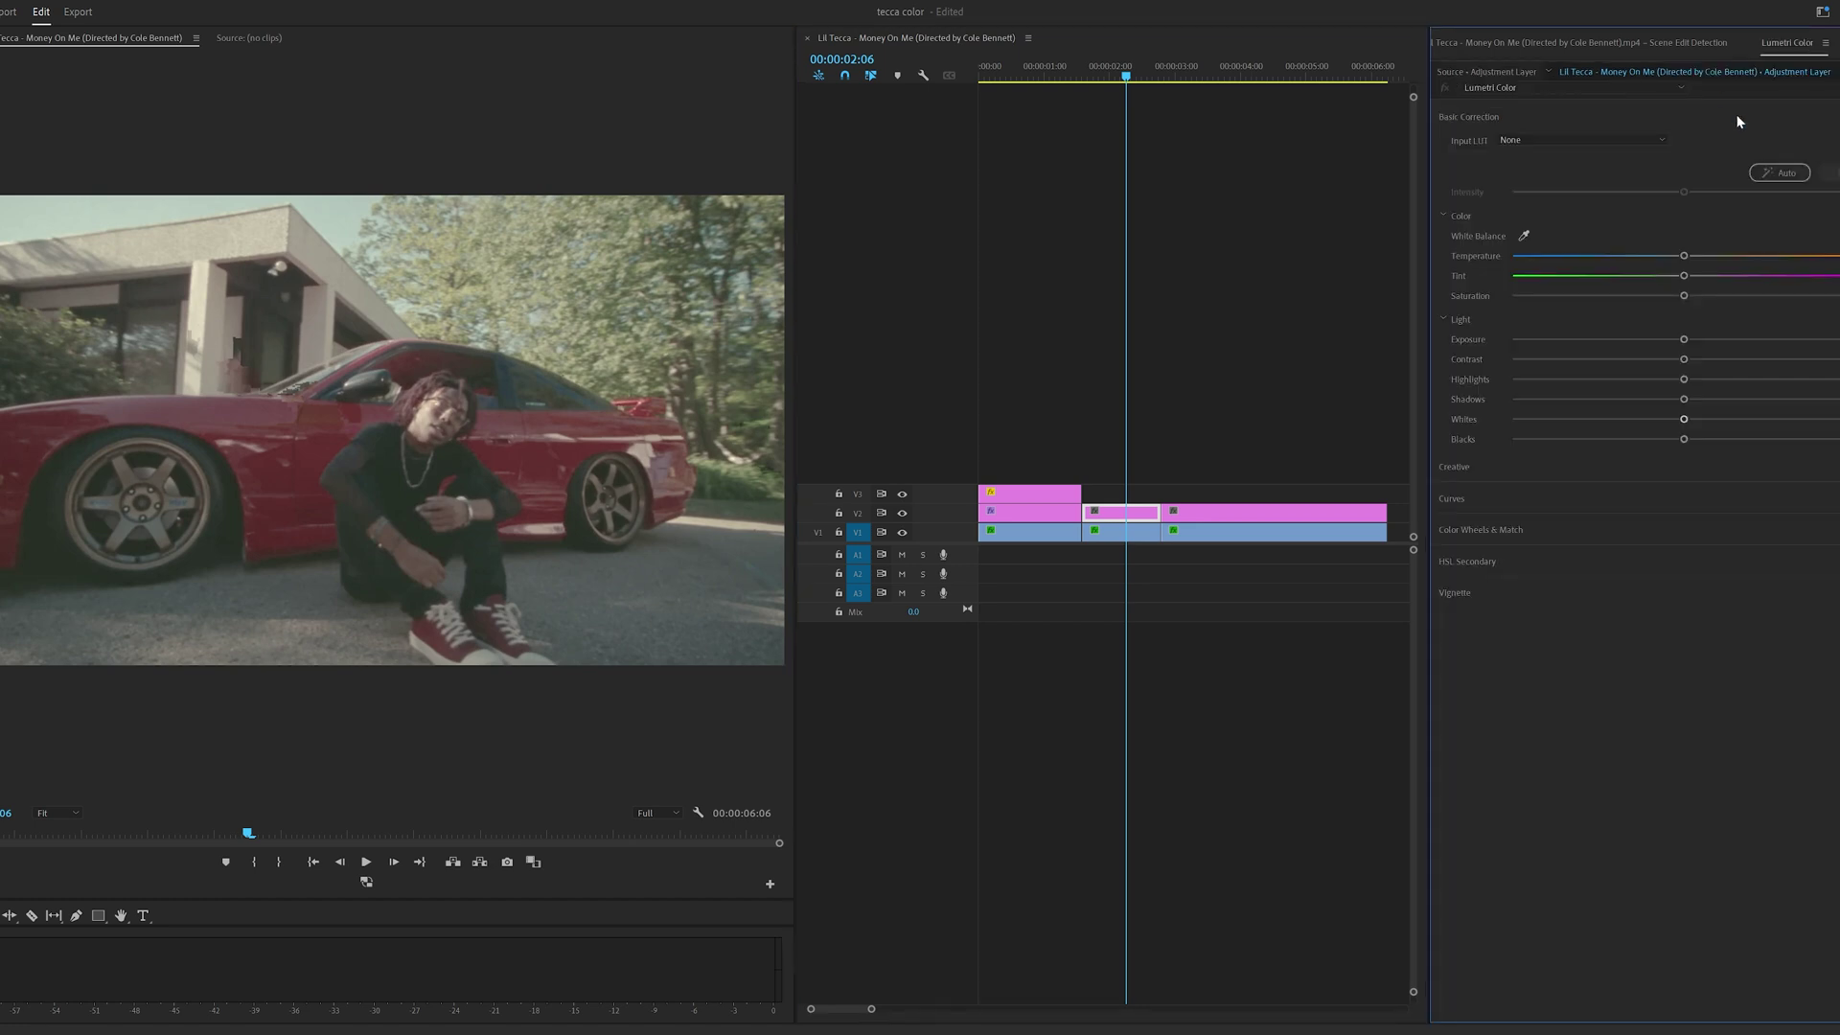
left_click(1504, 120)
left_click(1507, 148)
left_click(1555, 174)
left_click(1525, 218)
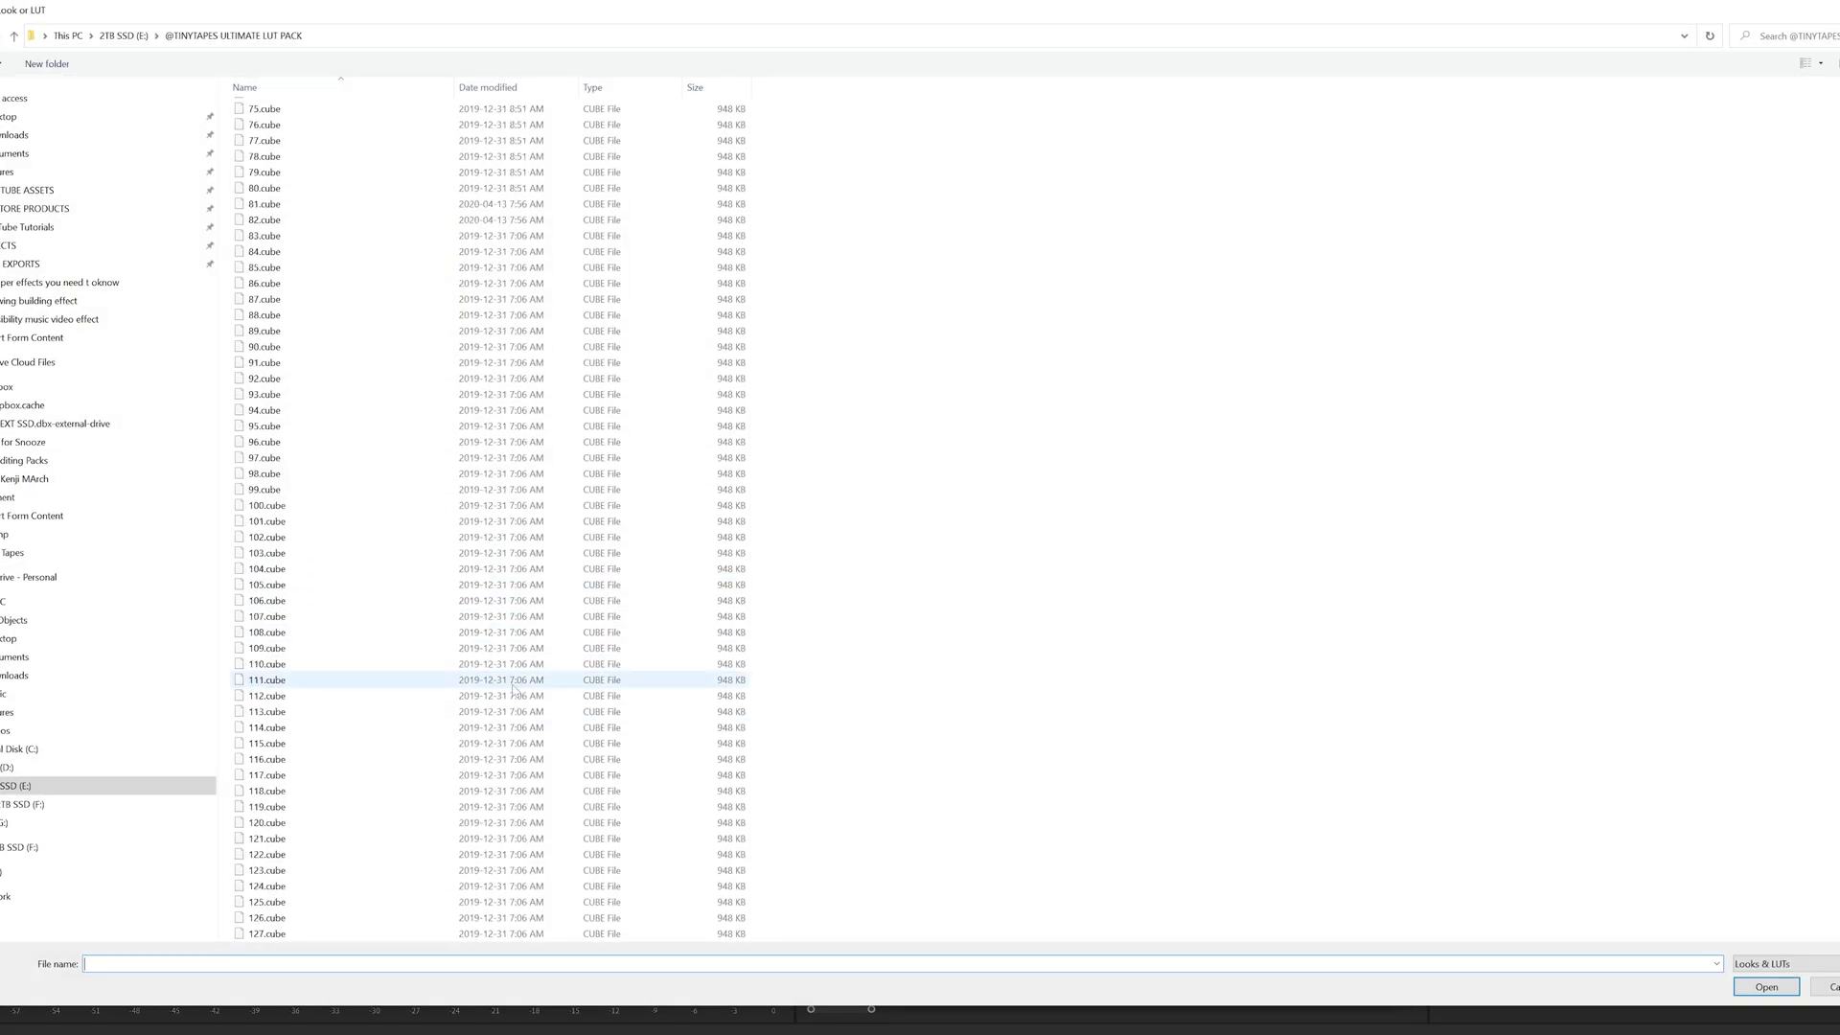
double_click(513, 682)
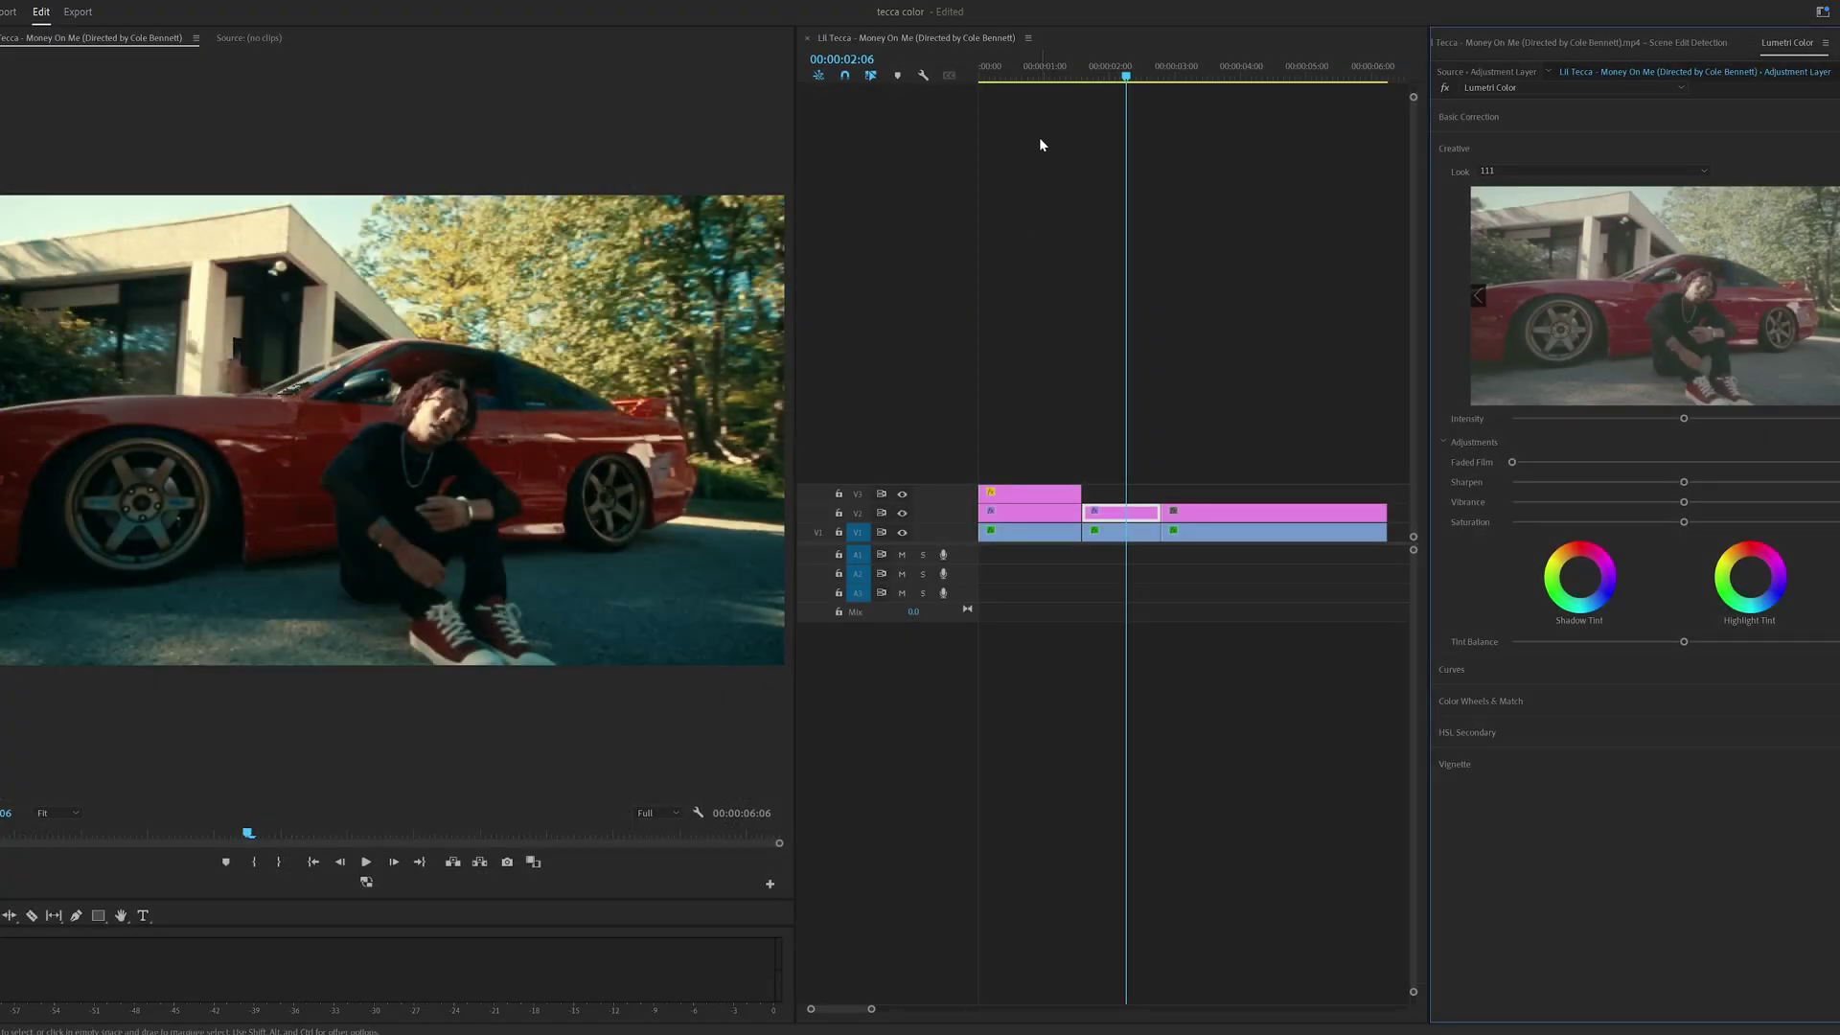
left_click(1114, 72)
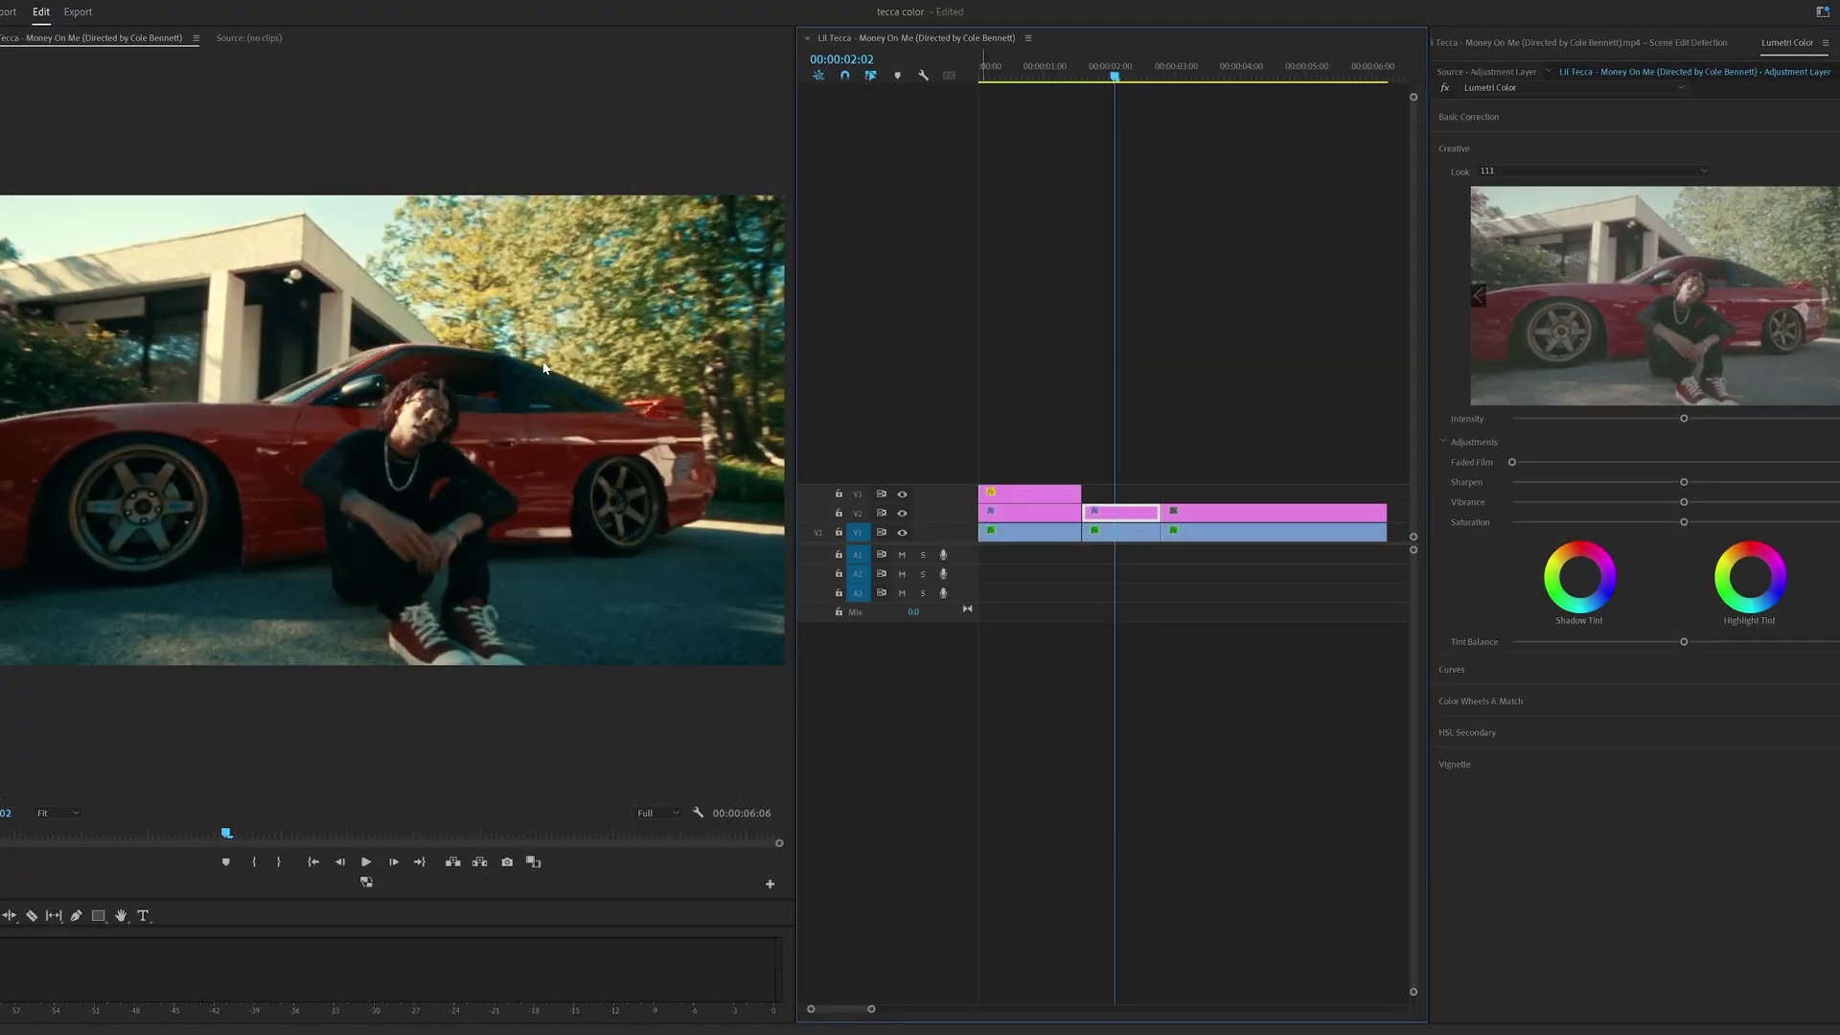
Step: In Basic Correction for the second adjustment layer, raise saturation, contrast, highlights and shadows, lower blacks, and shift the tint toward green
left_click(1501, 118)
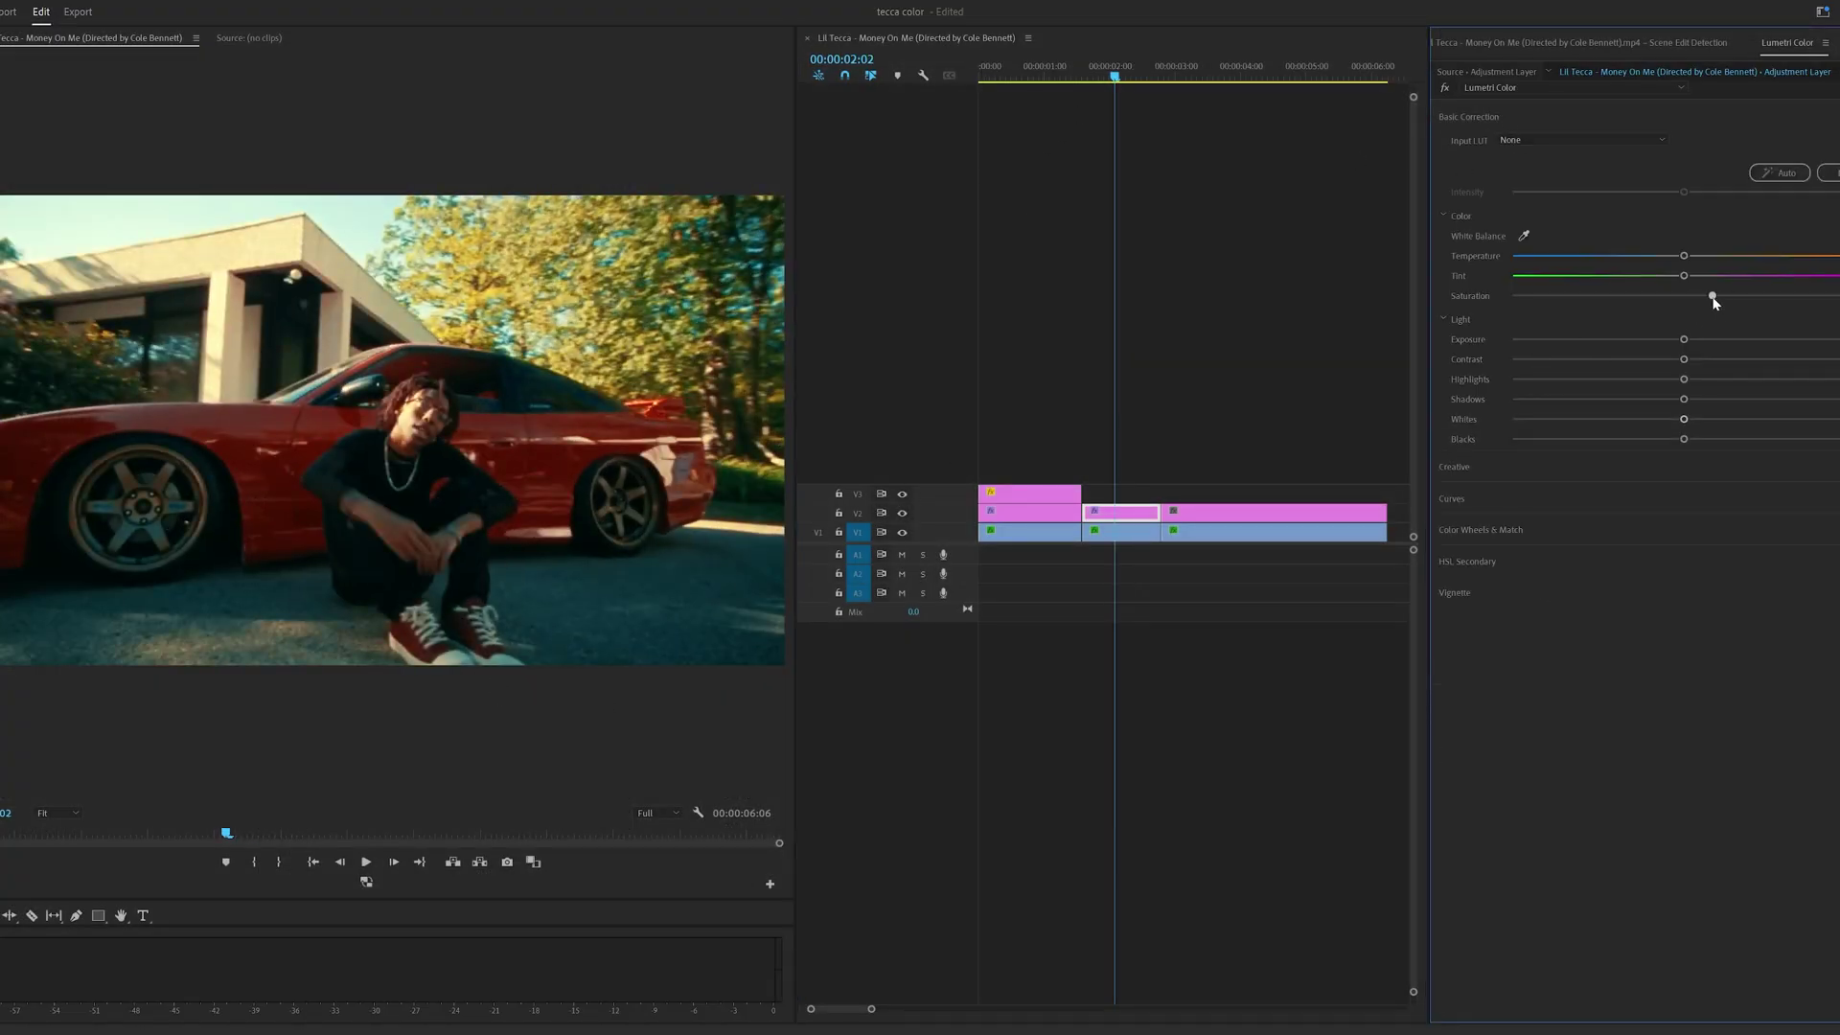
left_click(1722, 401)
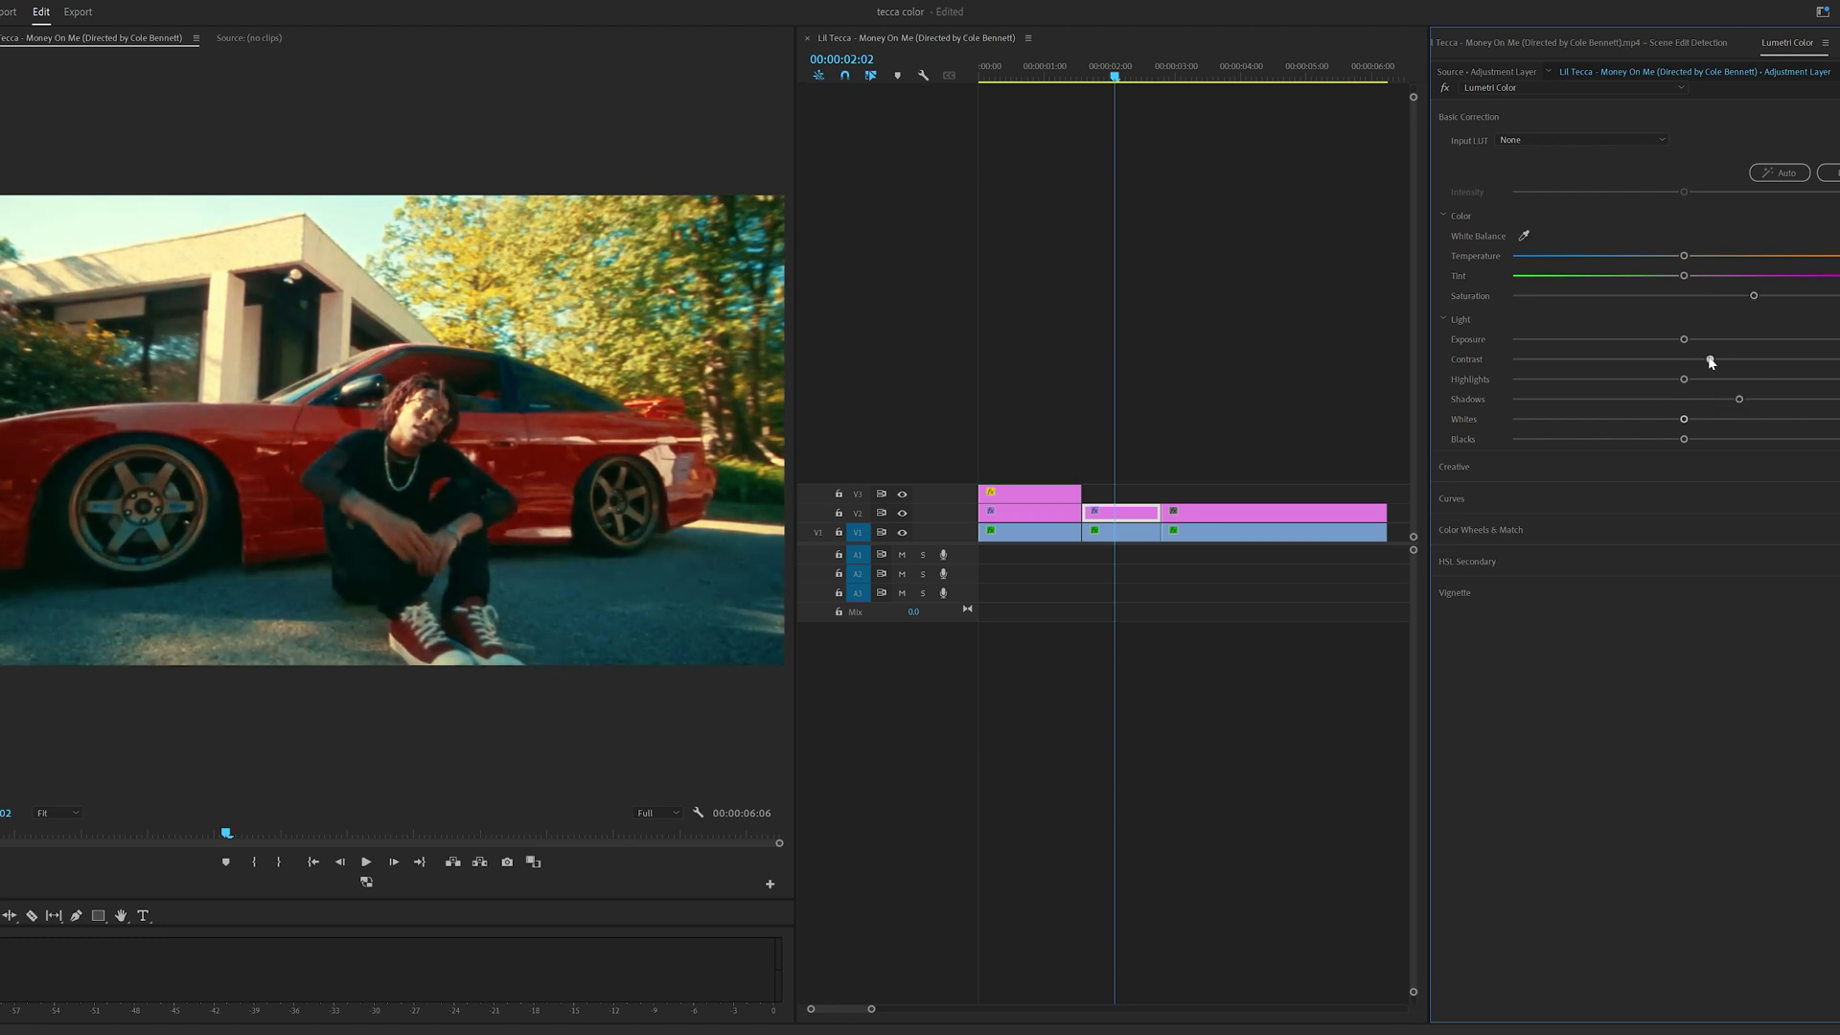
left_click(1707, 380)
left_click(1672, 277)
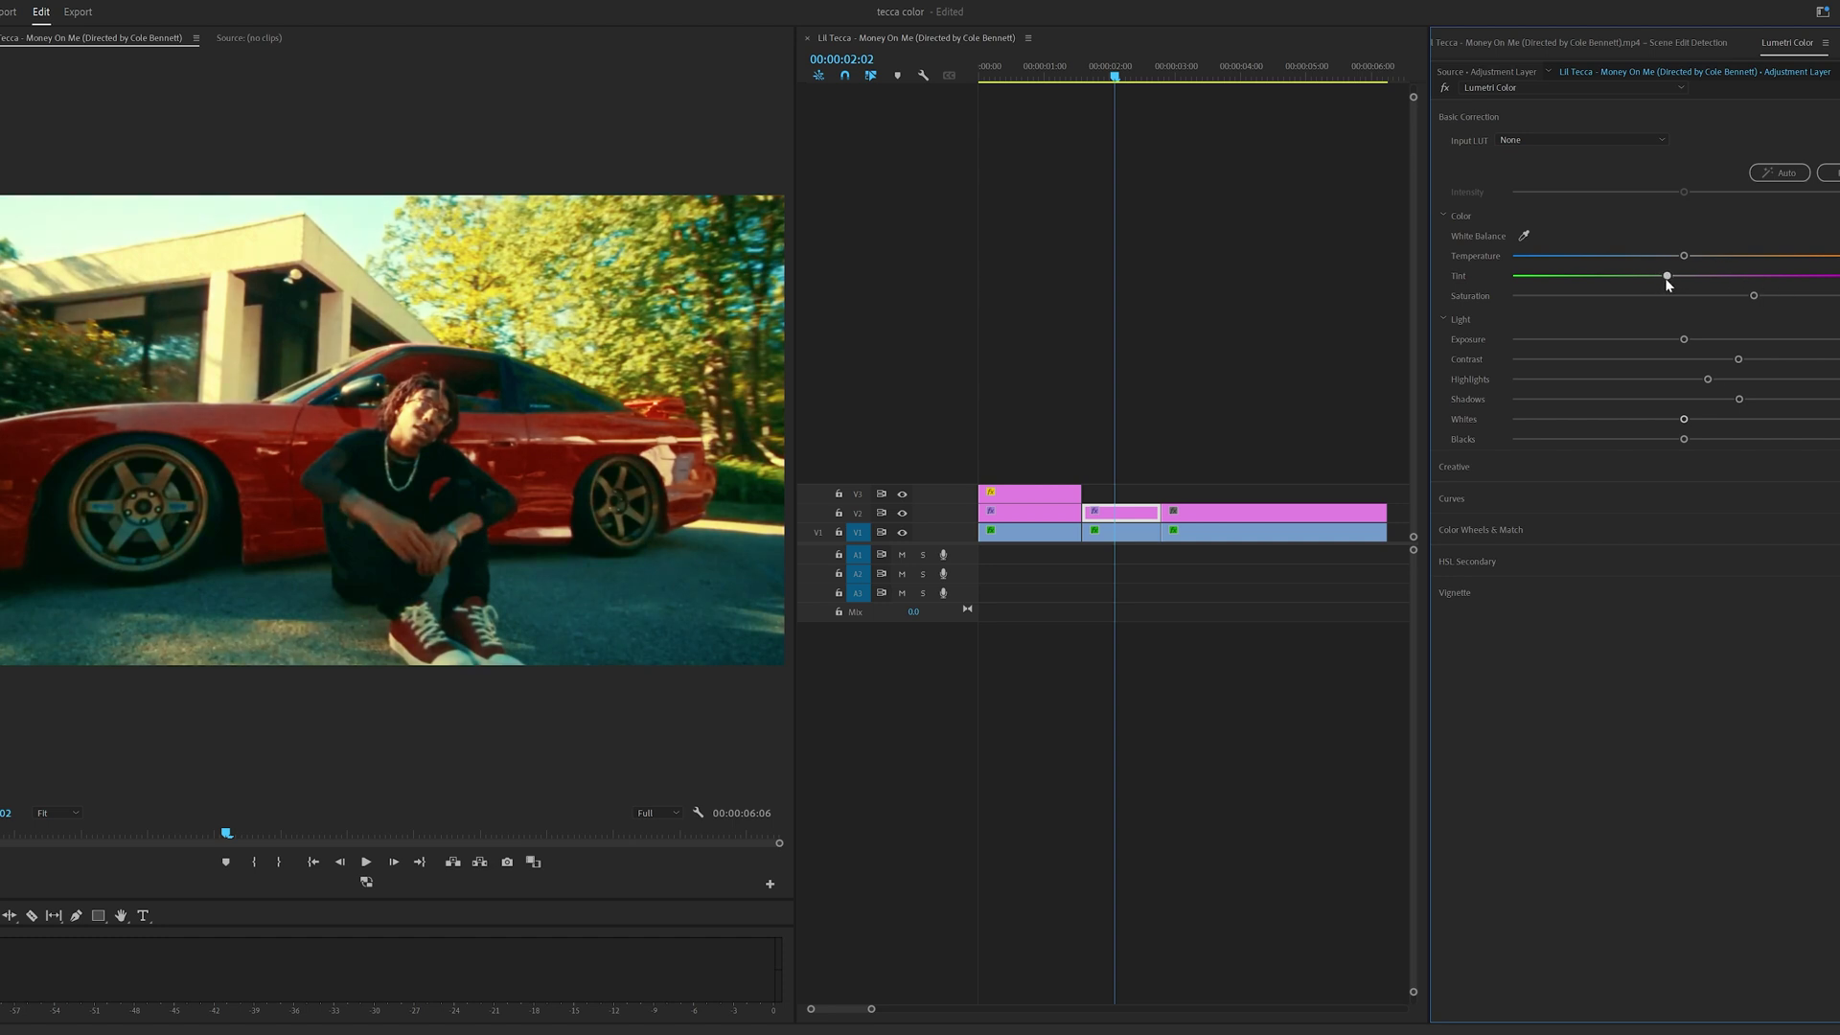
left_click(543, 439)
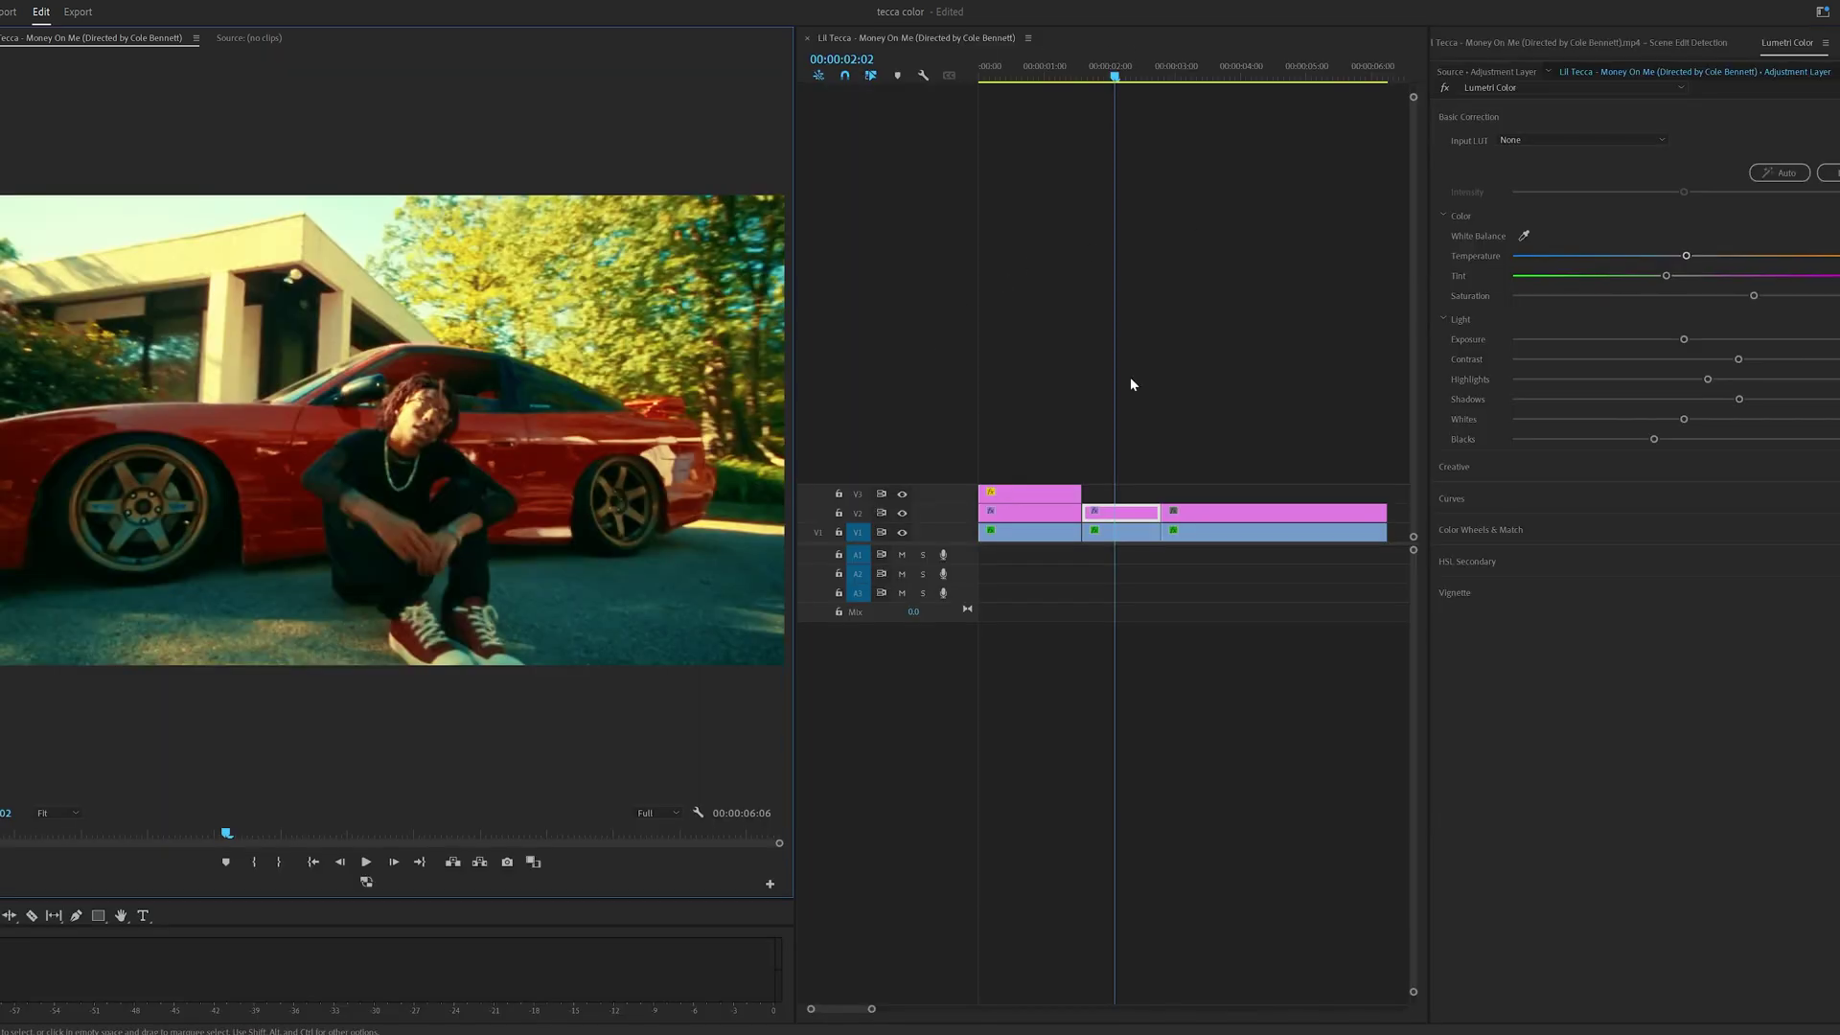
Step: Place the dirty film matte on V3 above the red car clip and scale it to about 50
left_click(335, 1031)
scroll(733, 580, "down", 1)
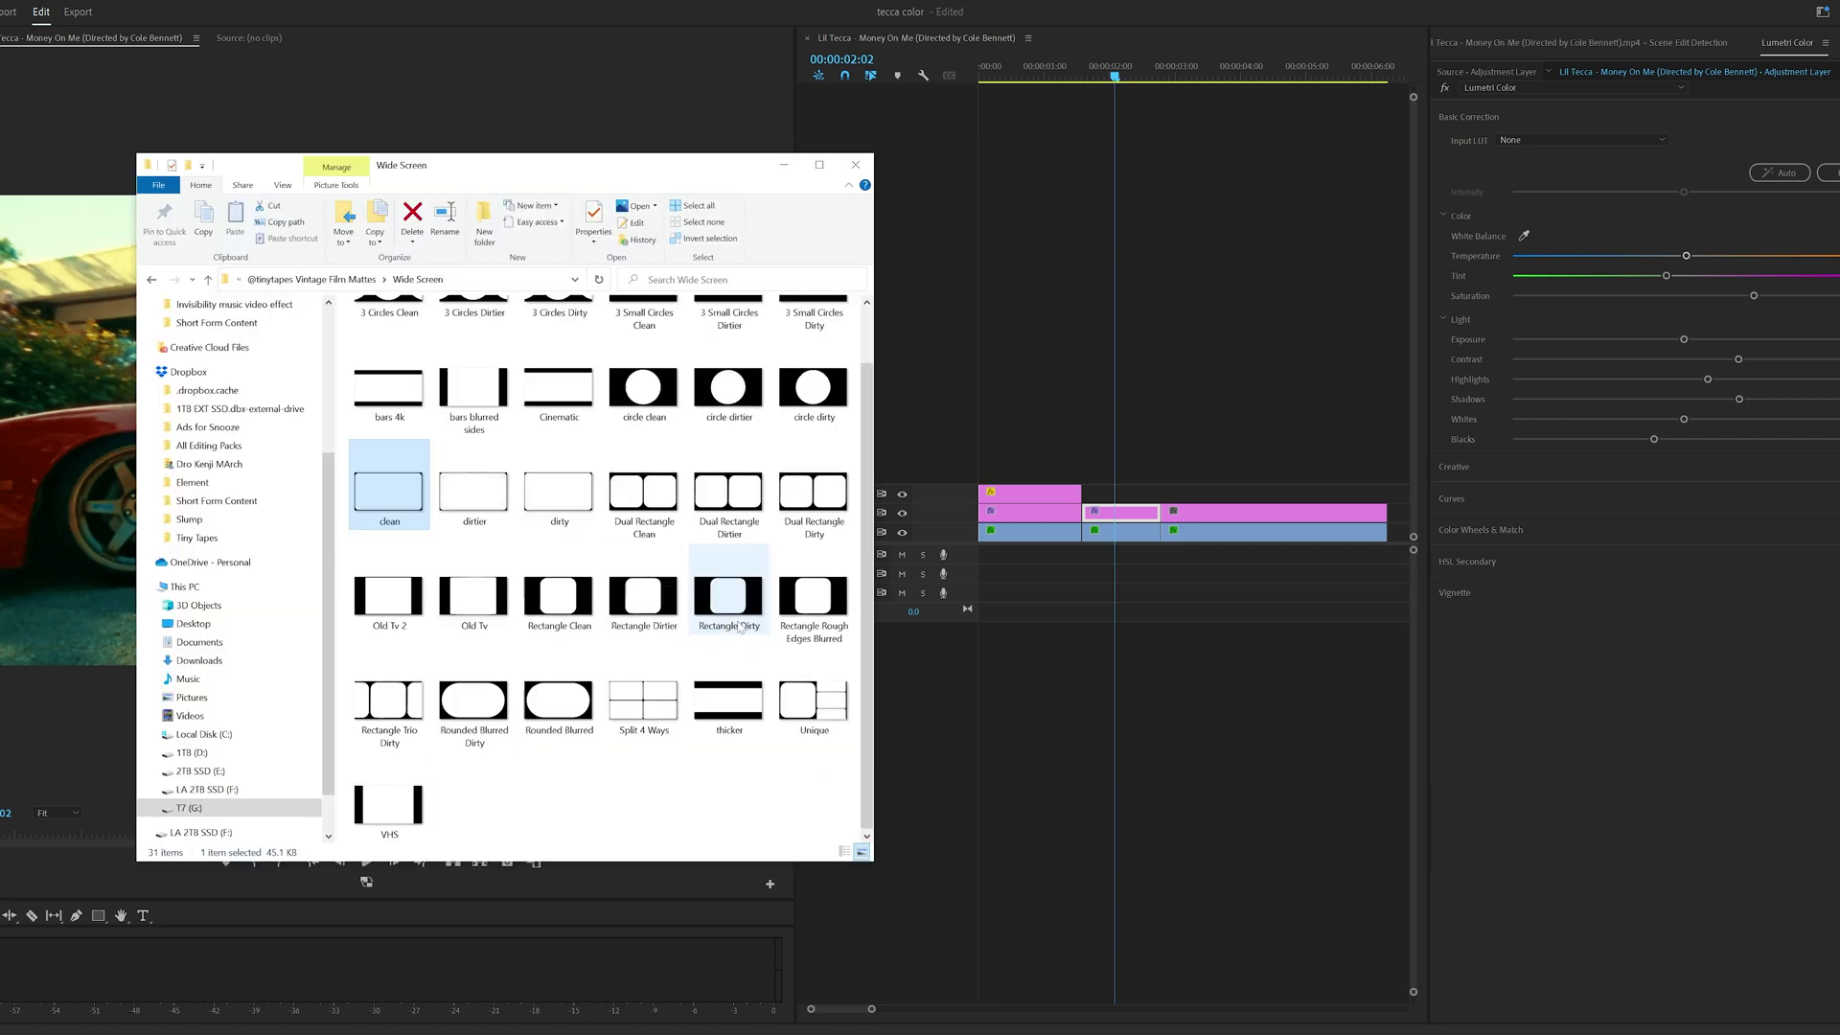
scroll(669, 582, "up", 1)
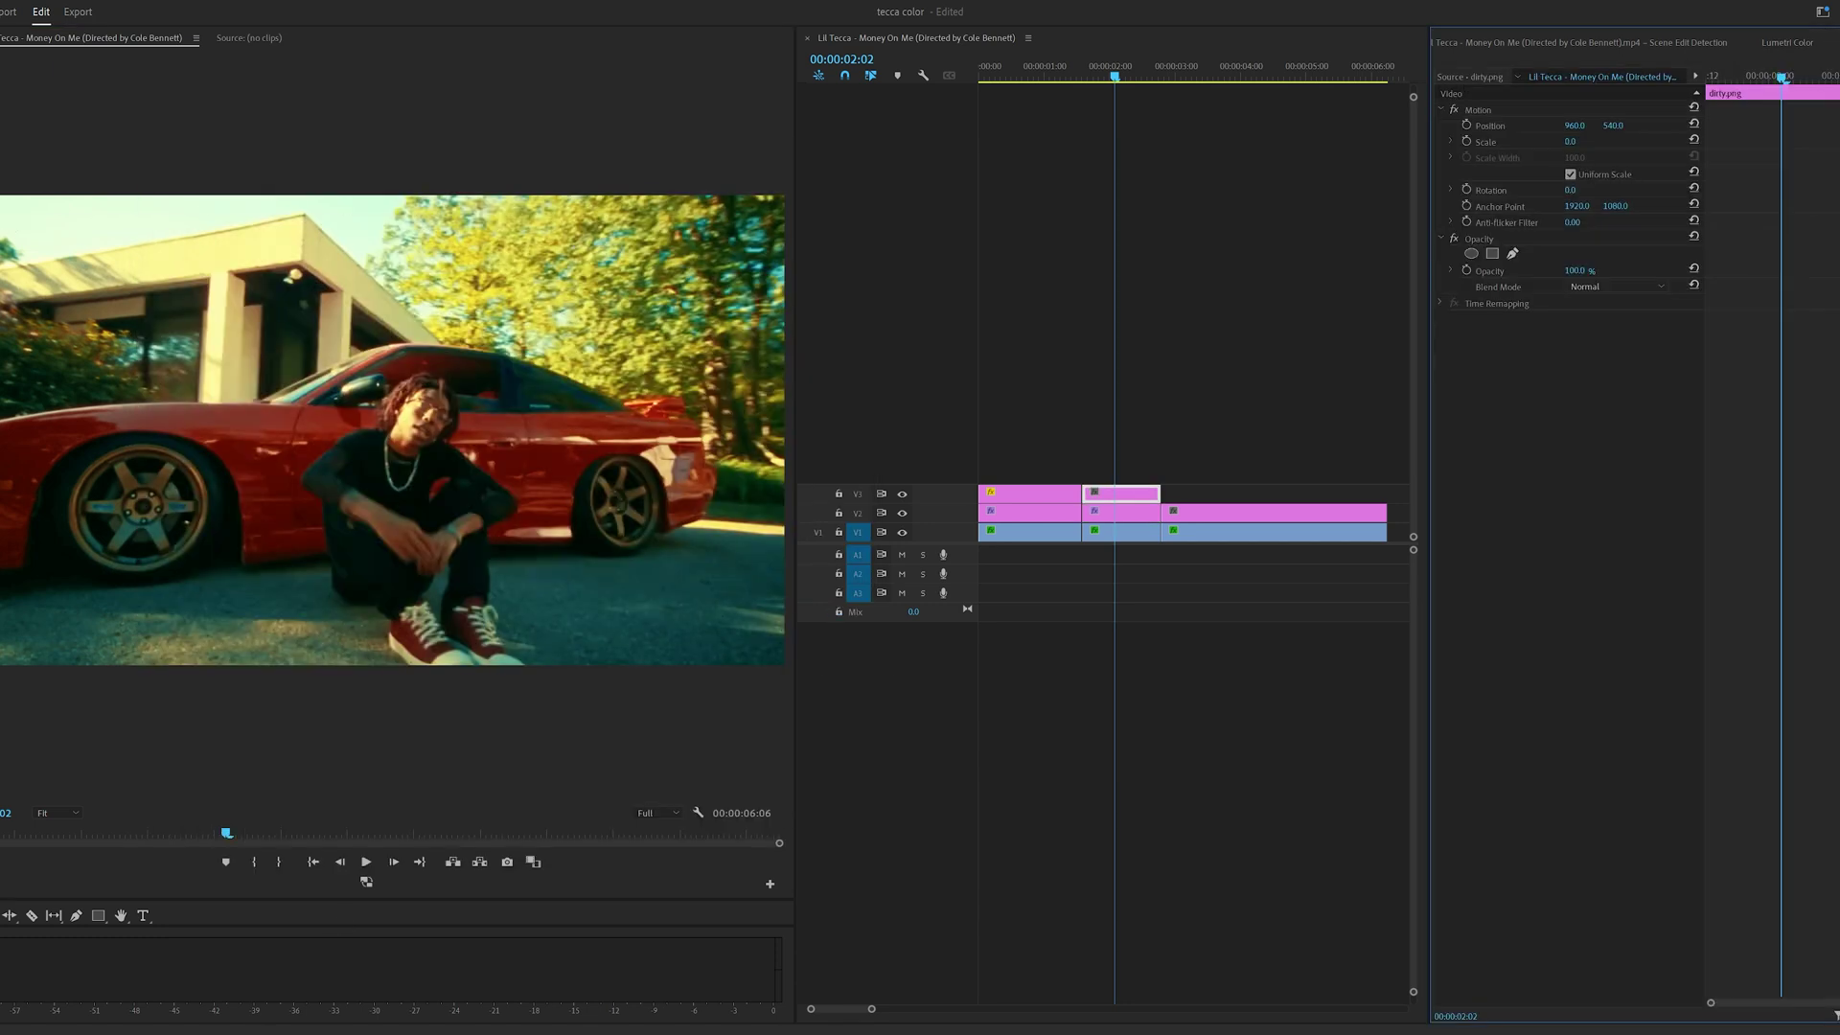
left_click_drag(1569, 142, 1617, 142)
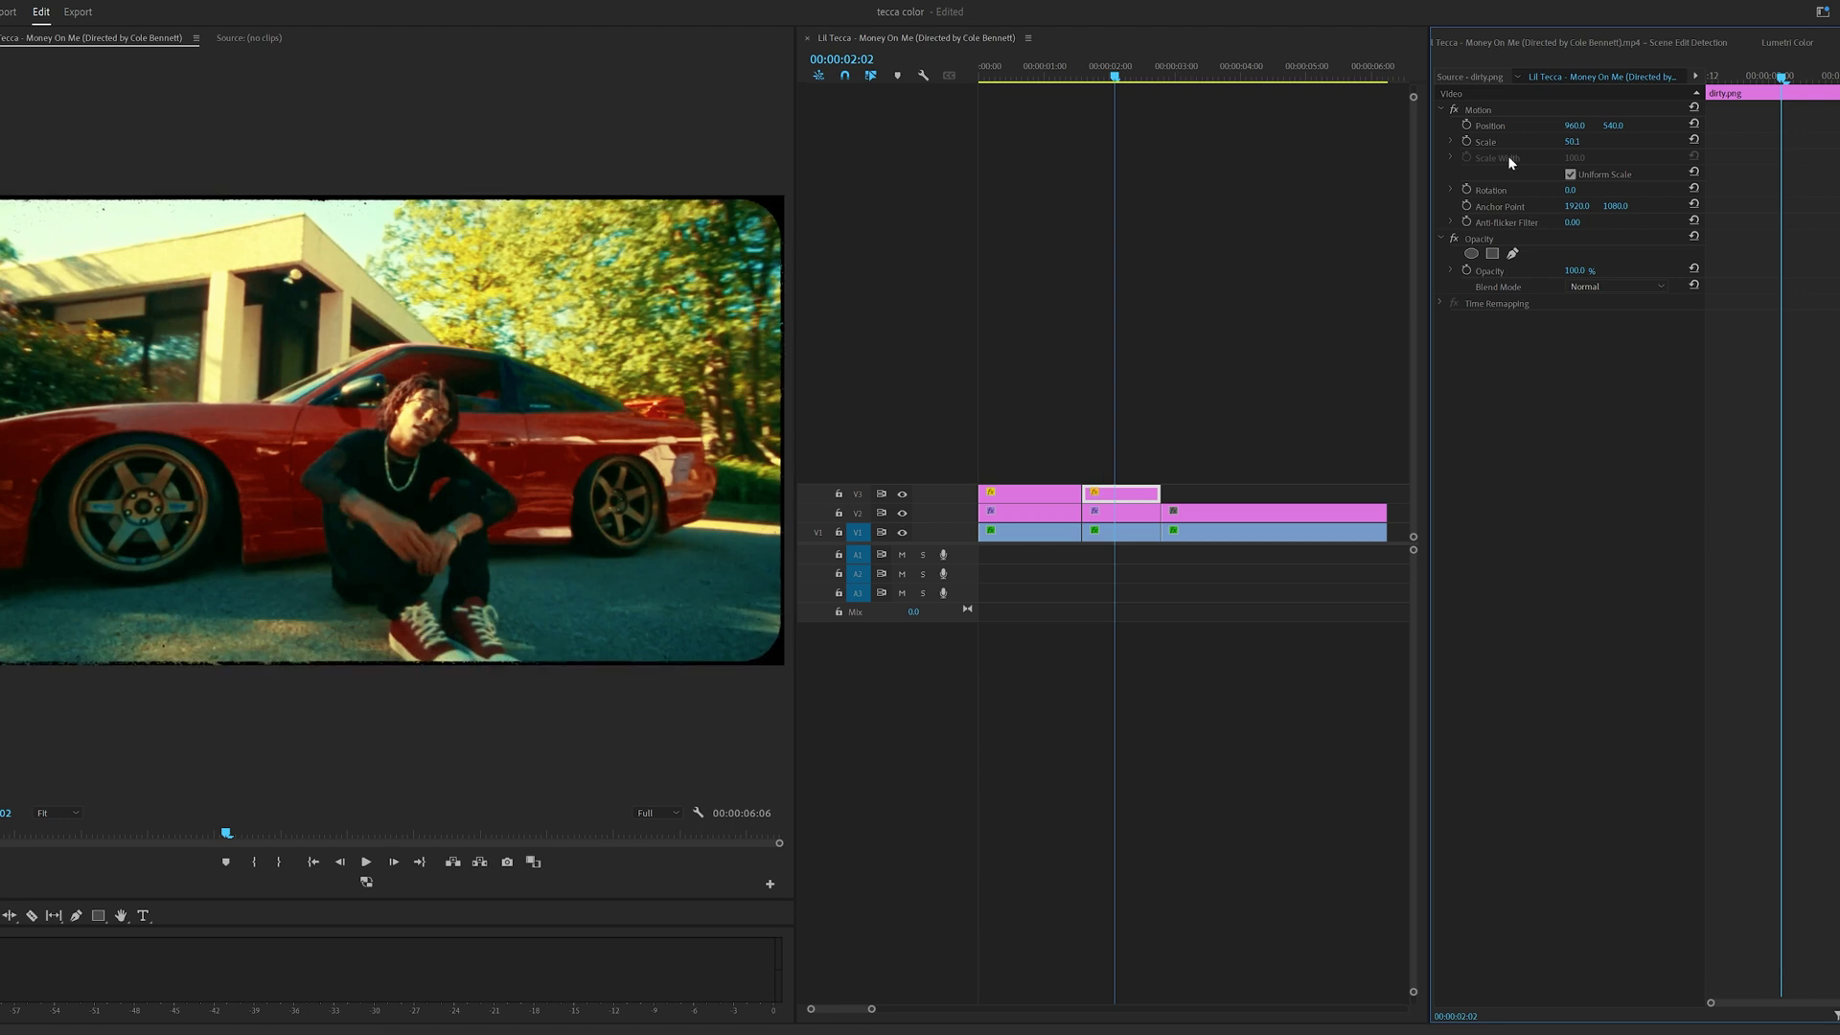
Step: Move the dirty matte up to V4 and add the 500T Extra Grain clip beneath it on V3 with the Overlay blend mode
left_click_drag(1143, 494, 1143, 478)
key("alt+Tab")
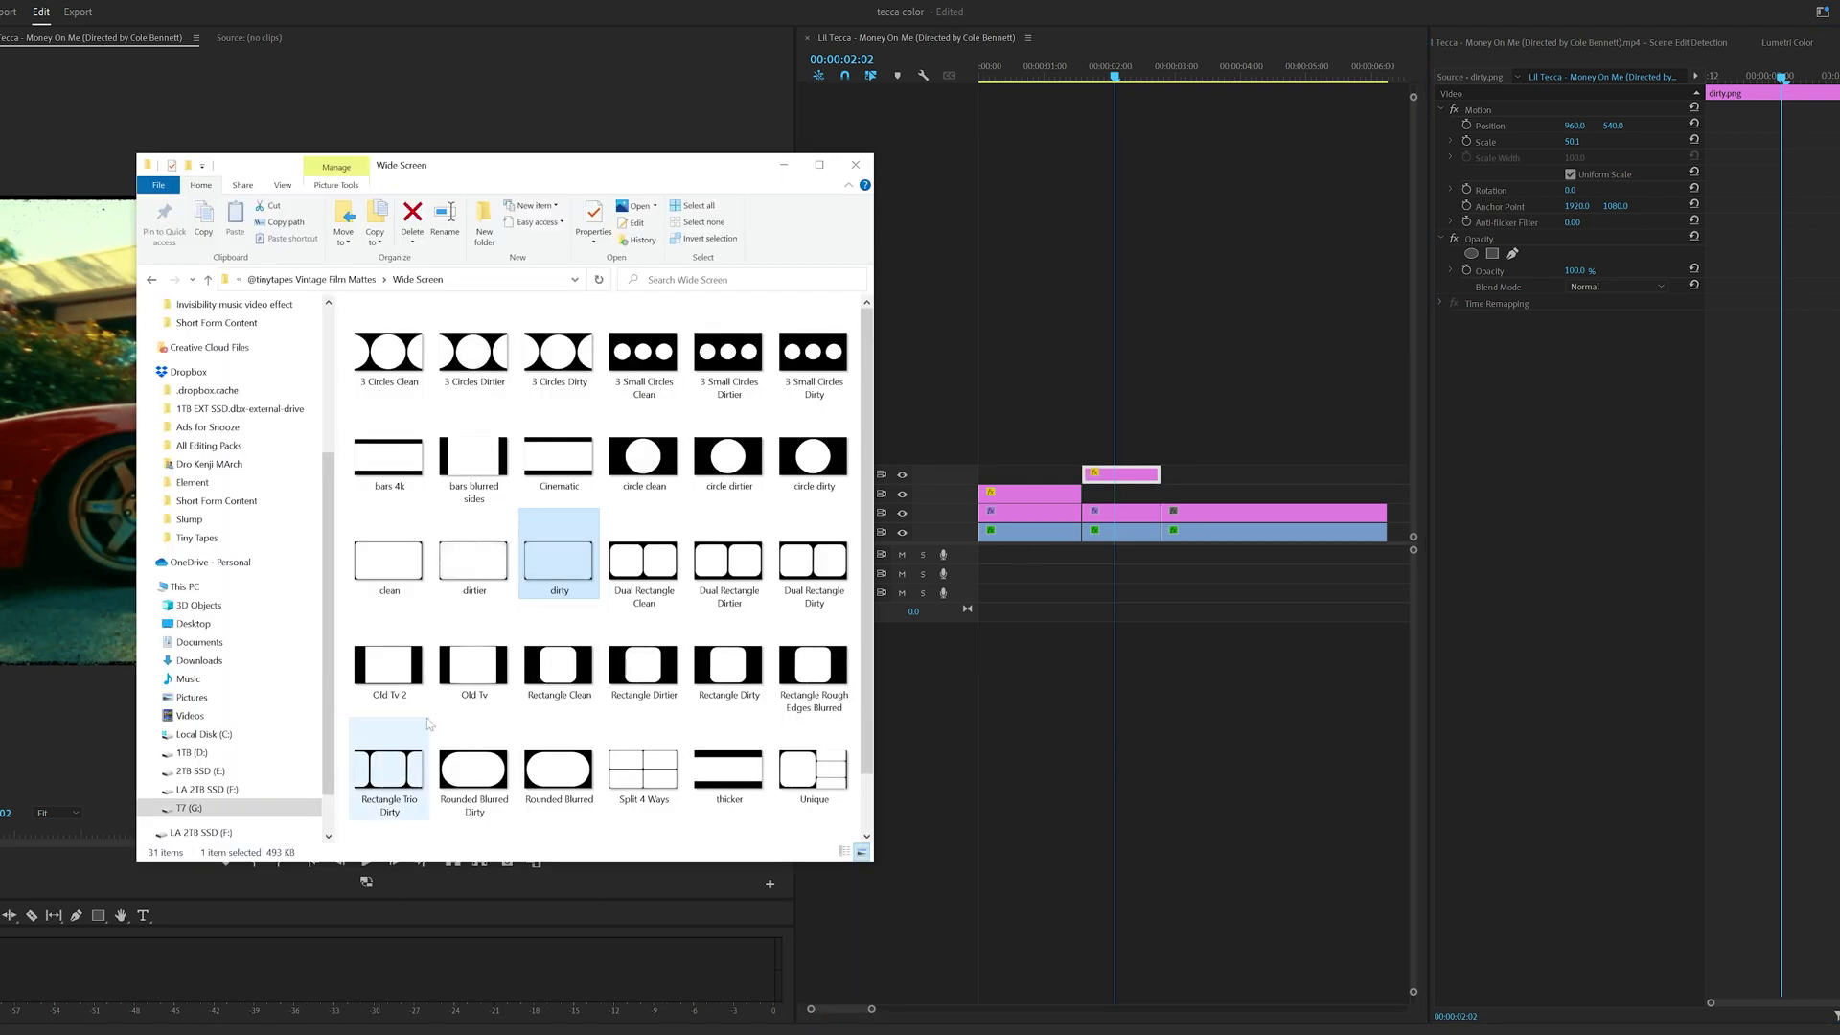
scroll(202, 729, "down", 1)
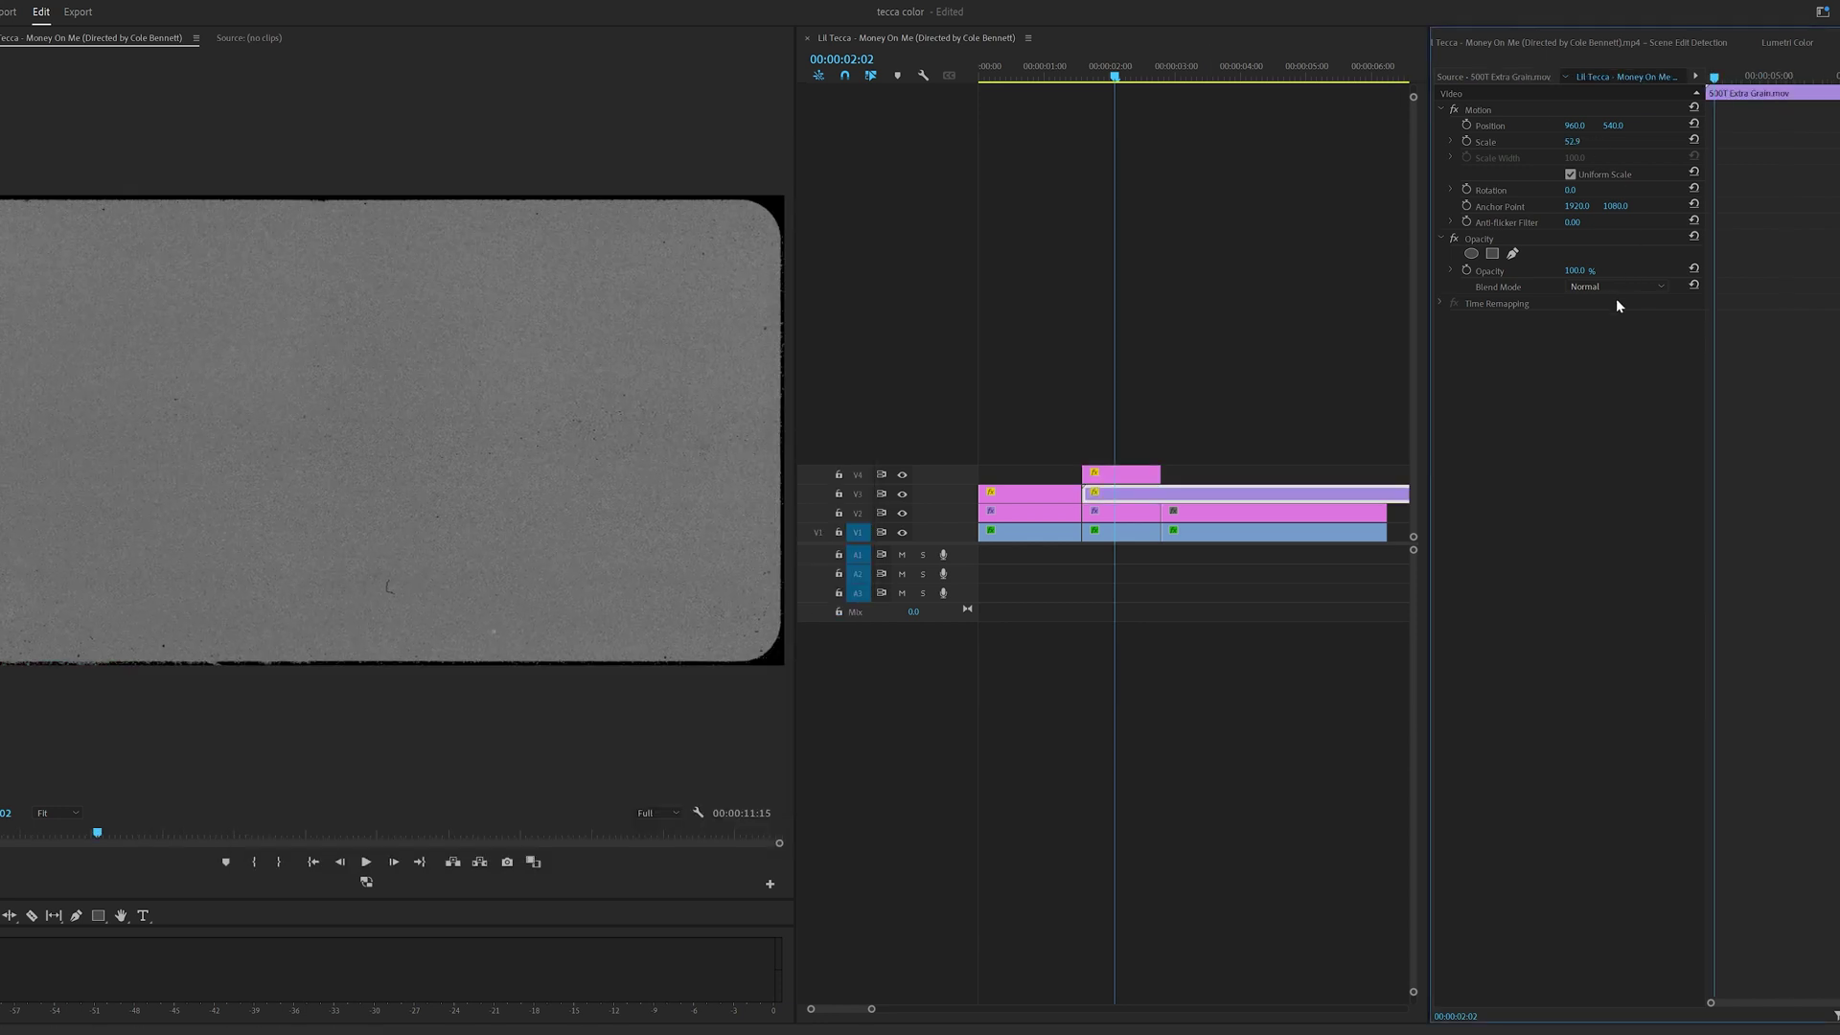
left_click(1615, 288)
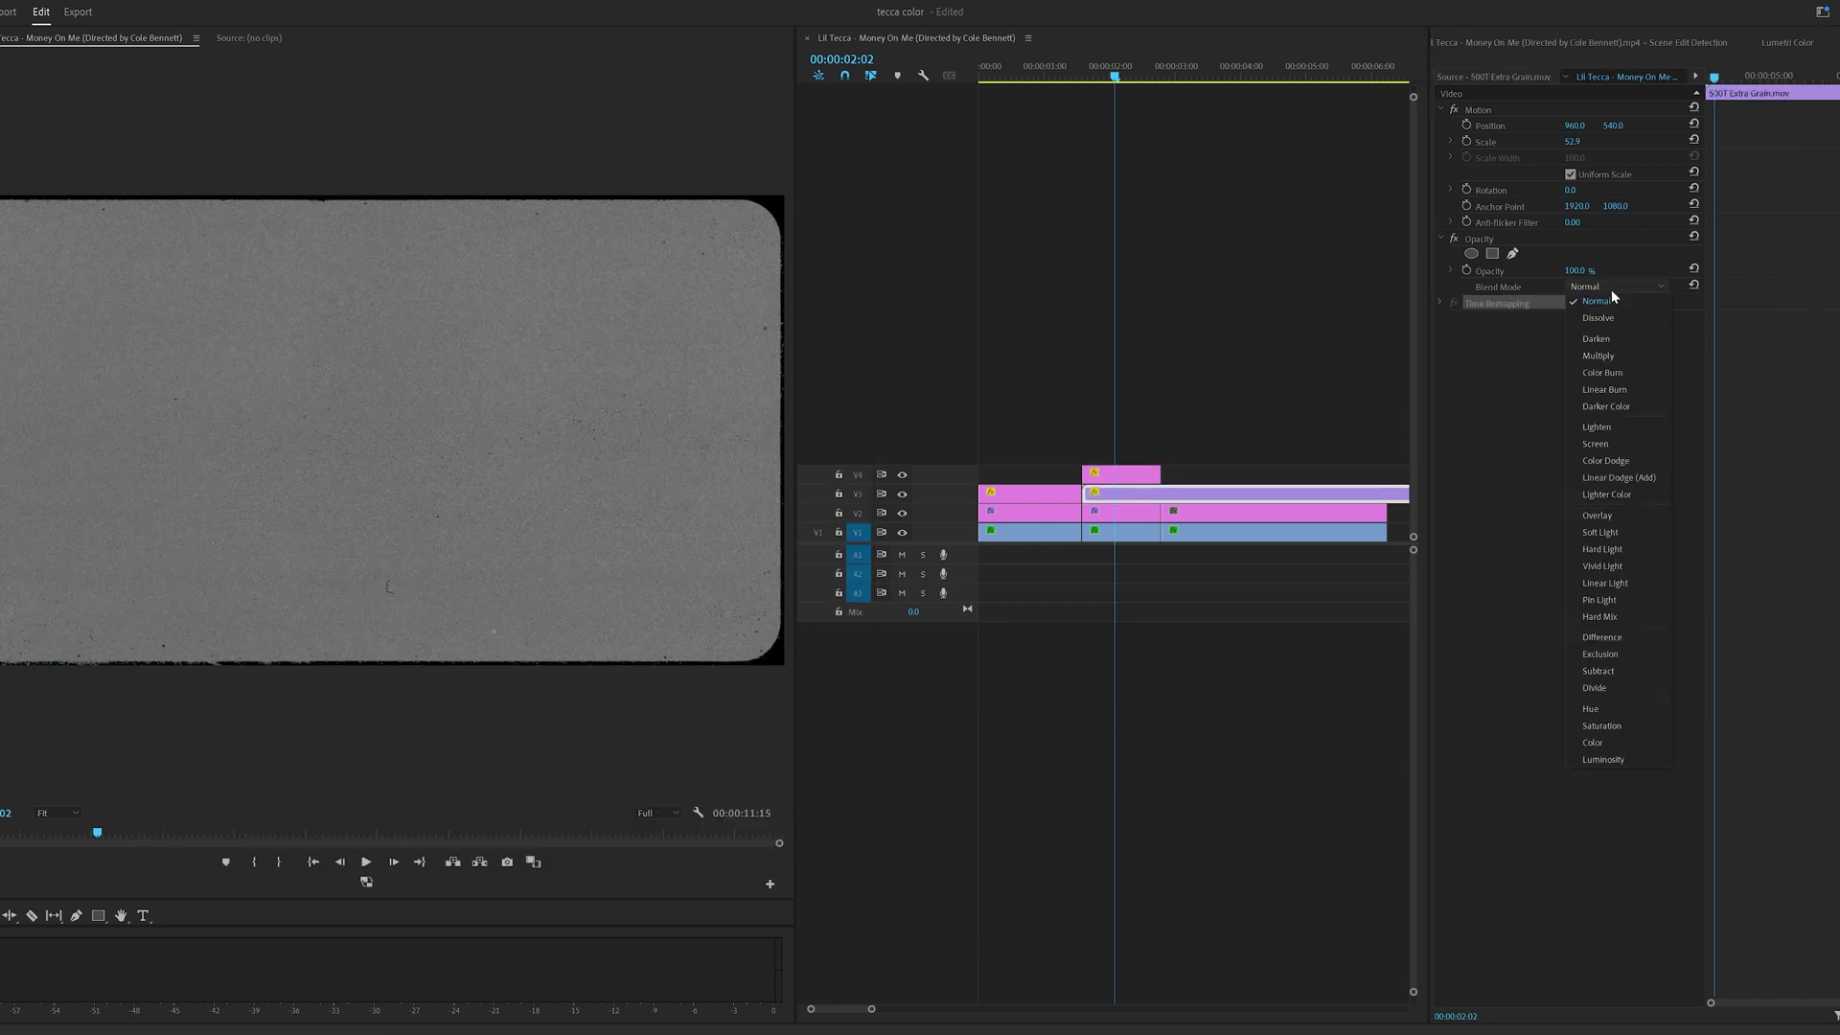
left_click(1618, 517)
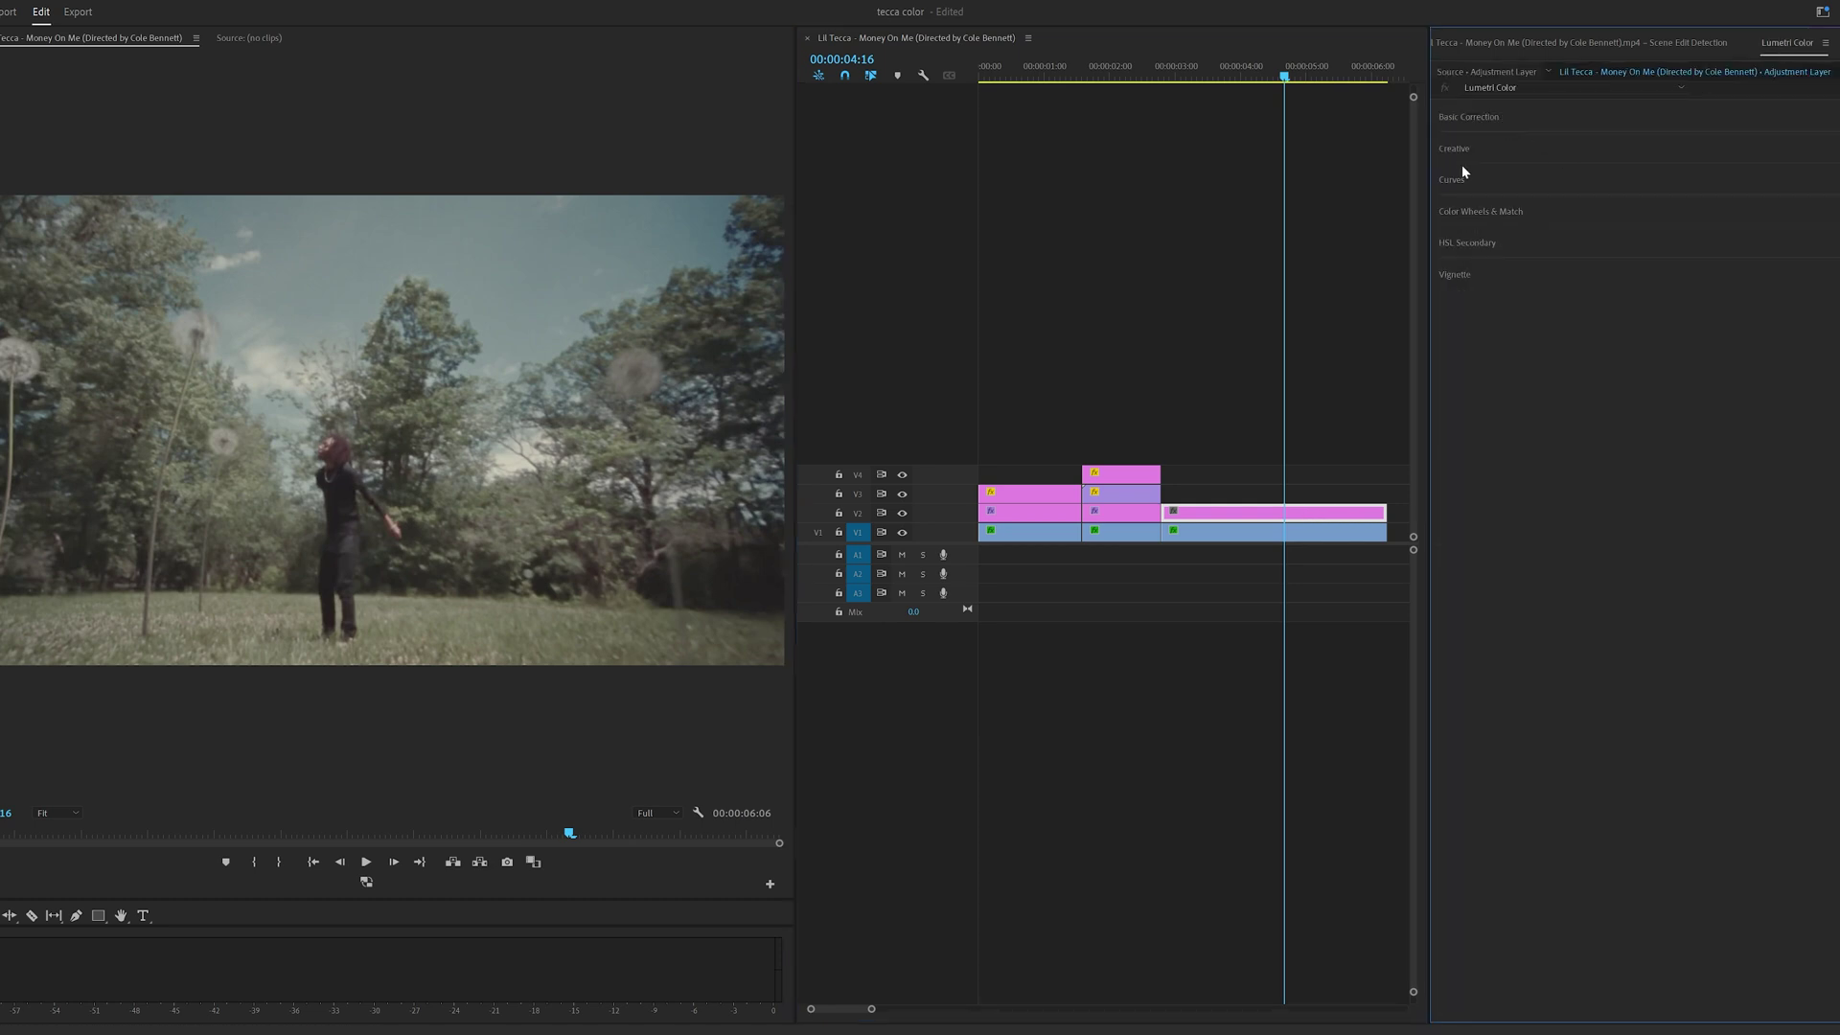
Step: Apply the 247.cube LUT as the Creative look on the third adjustment layer, above the outdoor field clip
left_click(1485, 149)
left_click(1514, 170)
left_click(1527, 221)
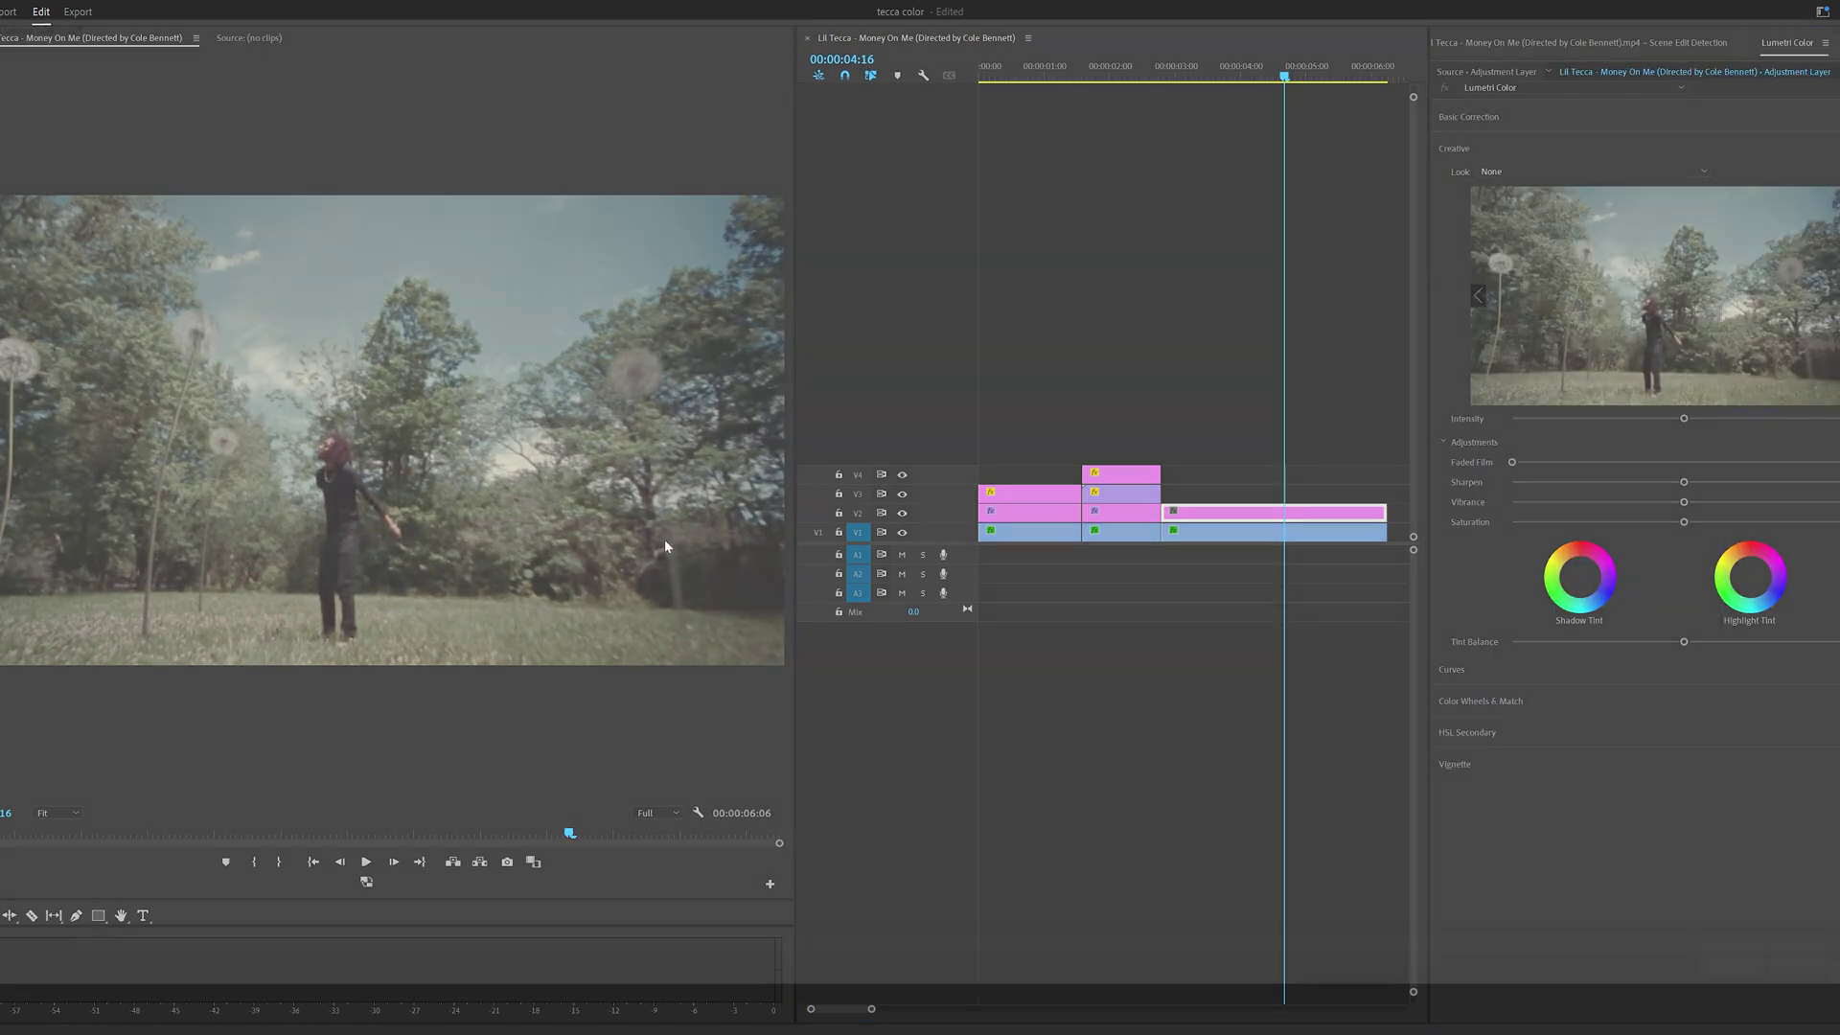
scroll(575, 575, "down", 20)
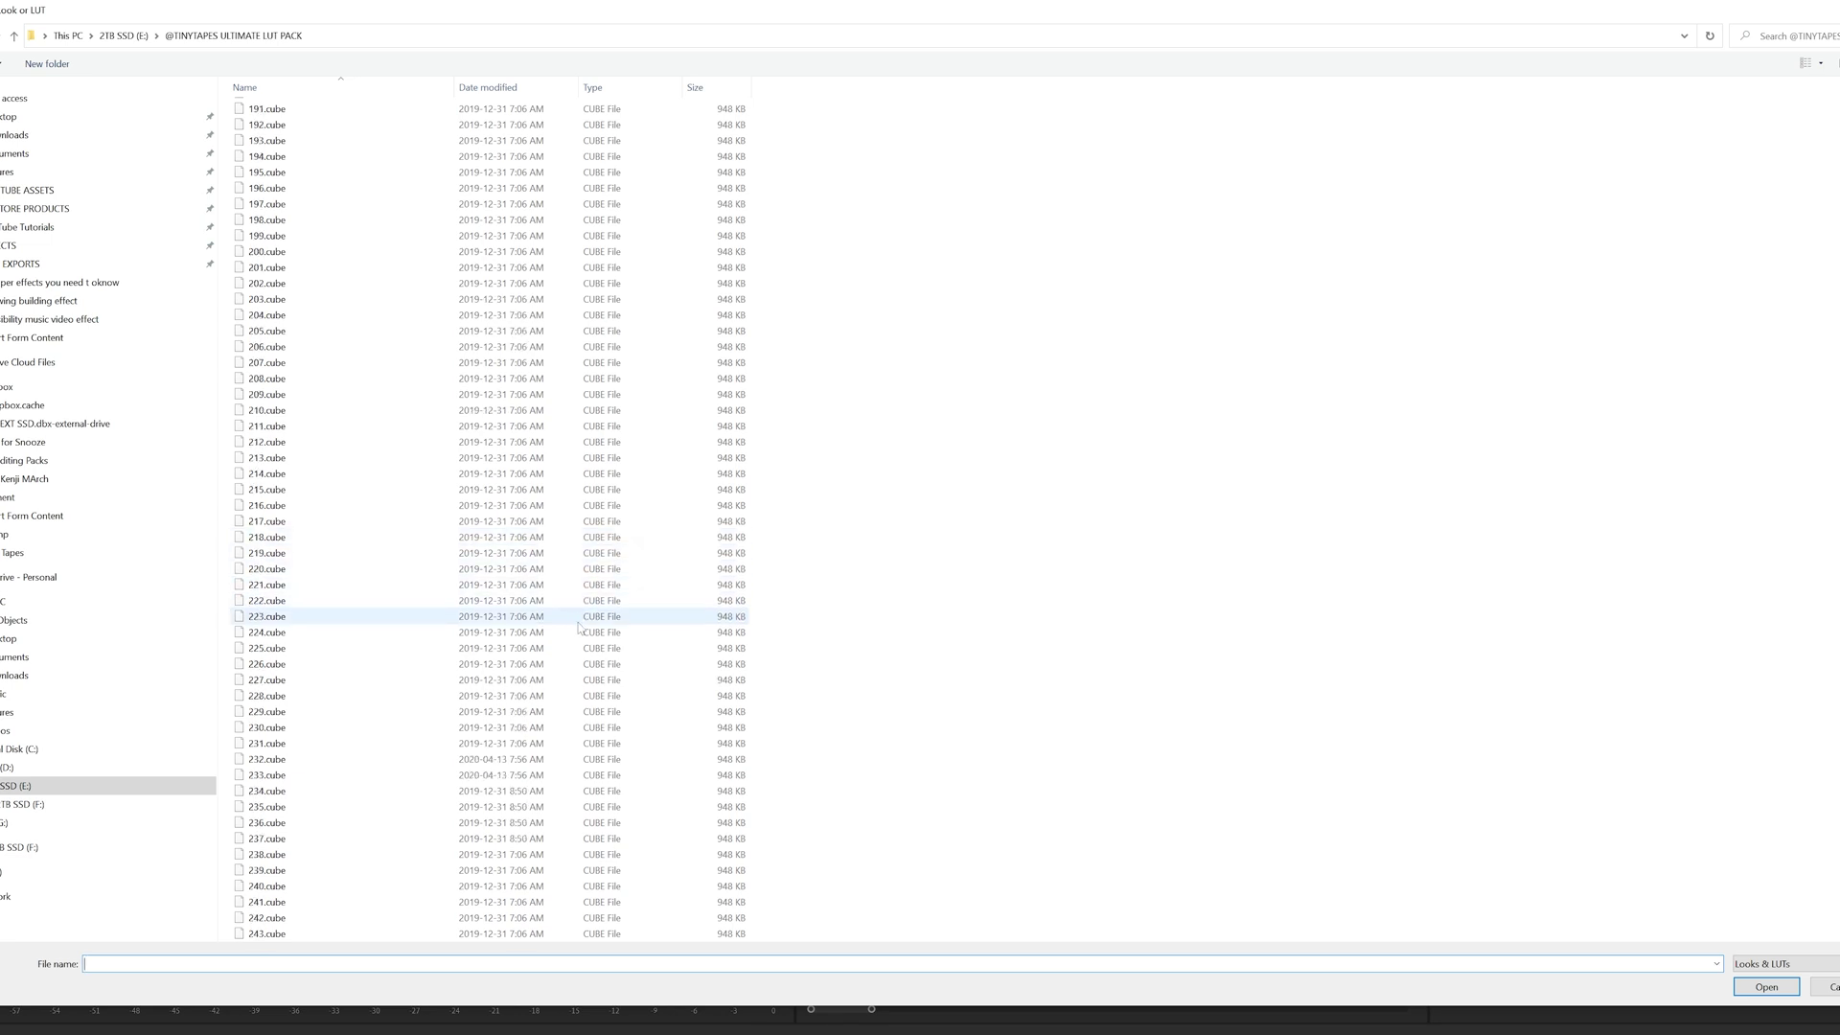
double_click(388, 760)
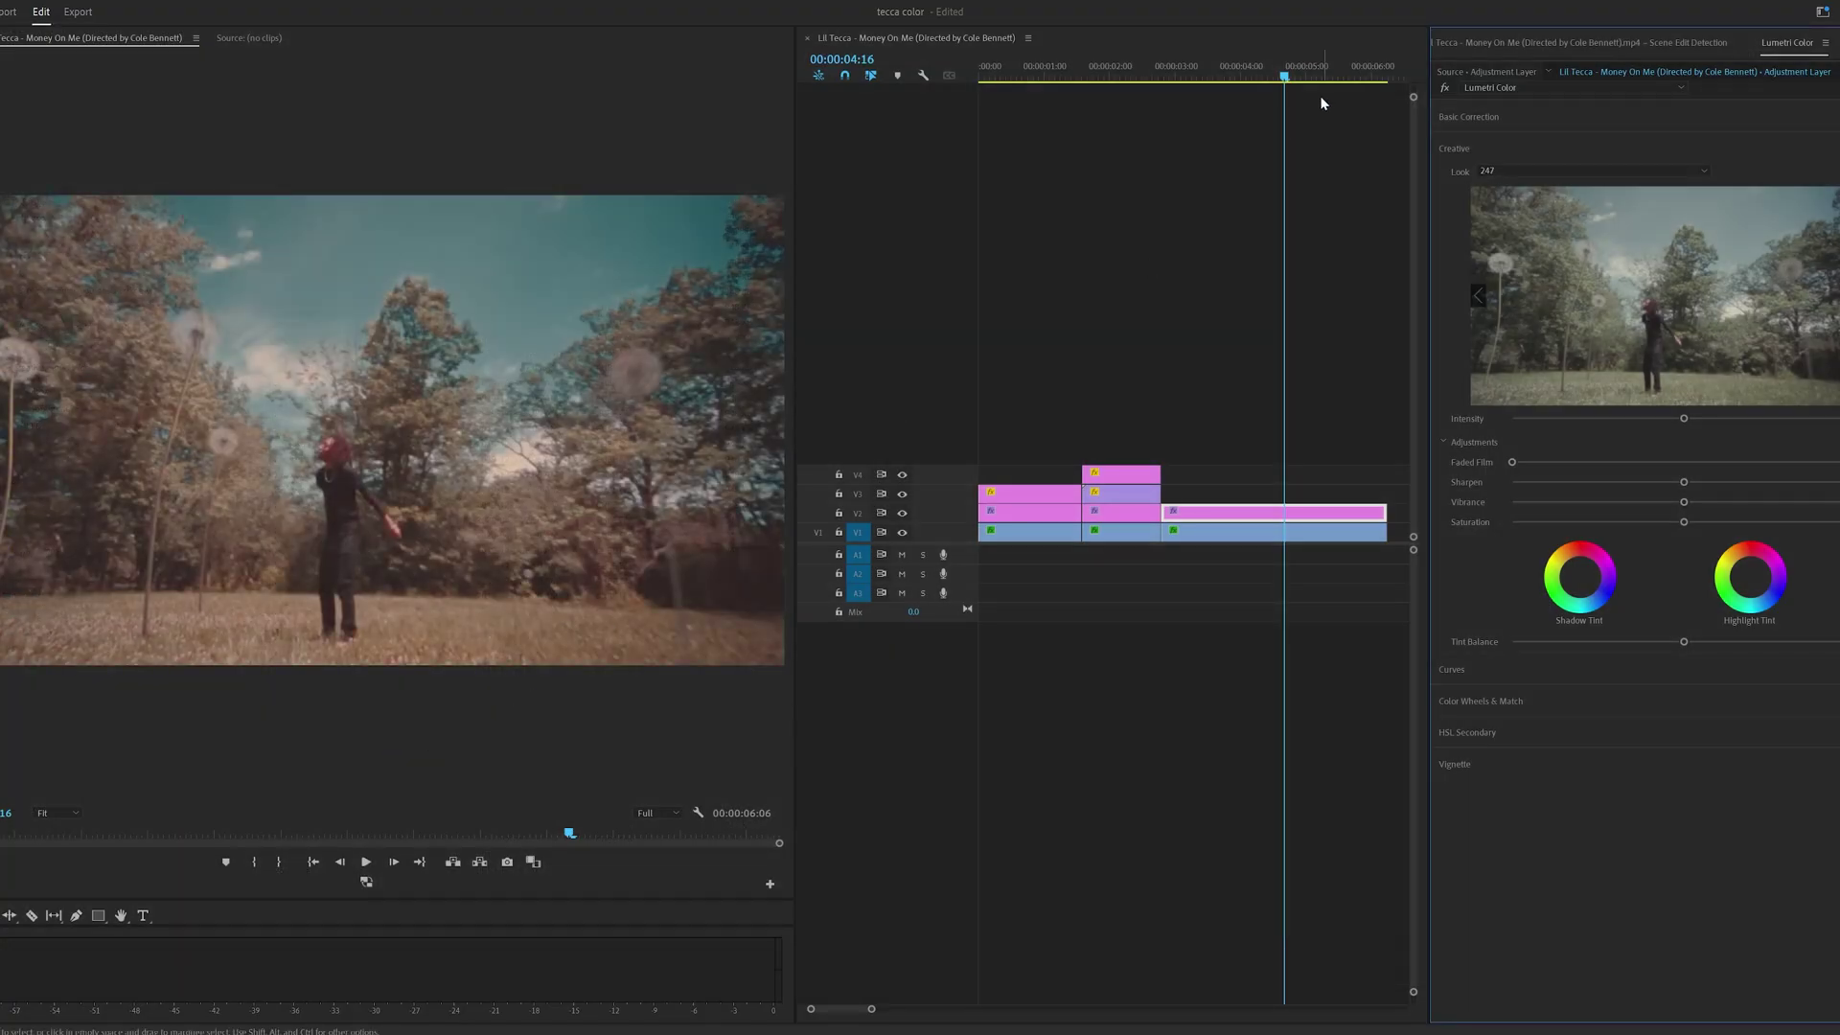
Step: Toggle the third adjustment layer off and on to compare the shot with and without the LUT
left_click(1287, 69)
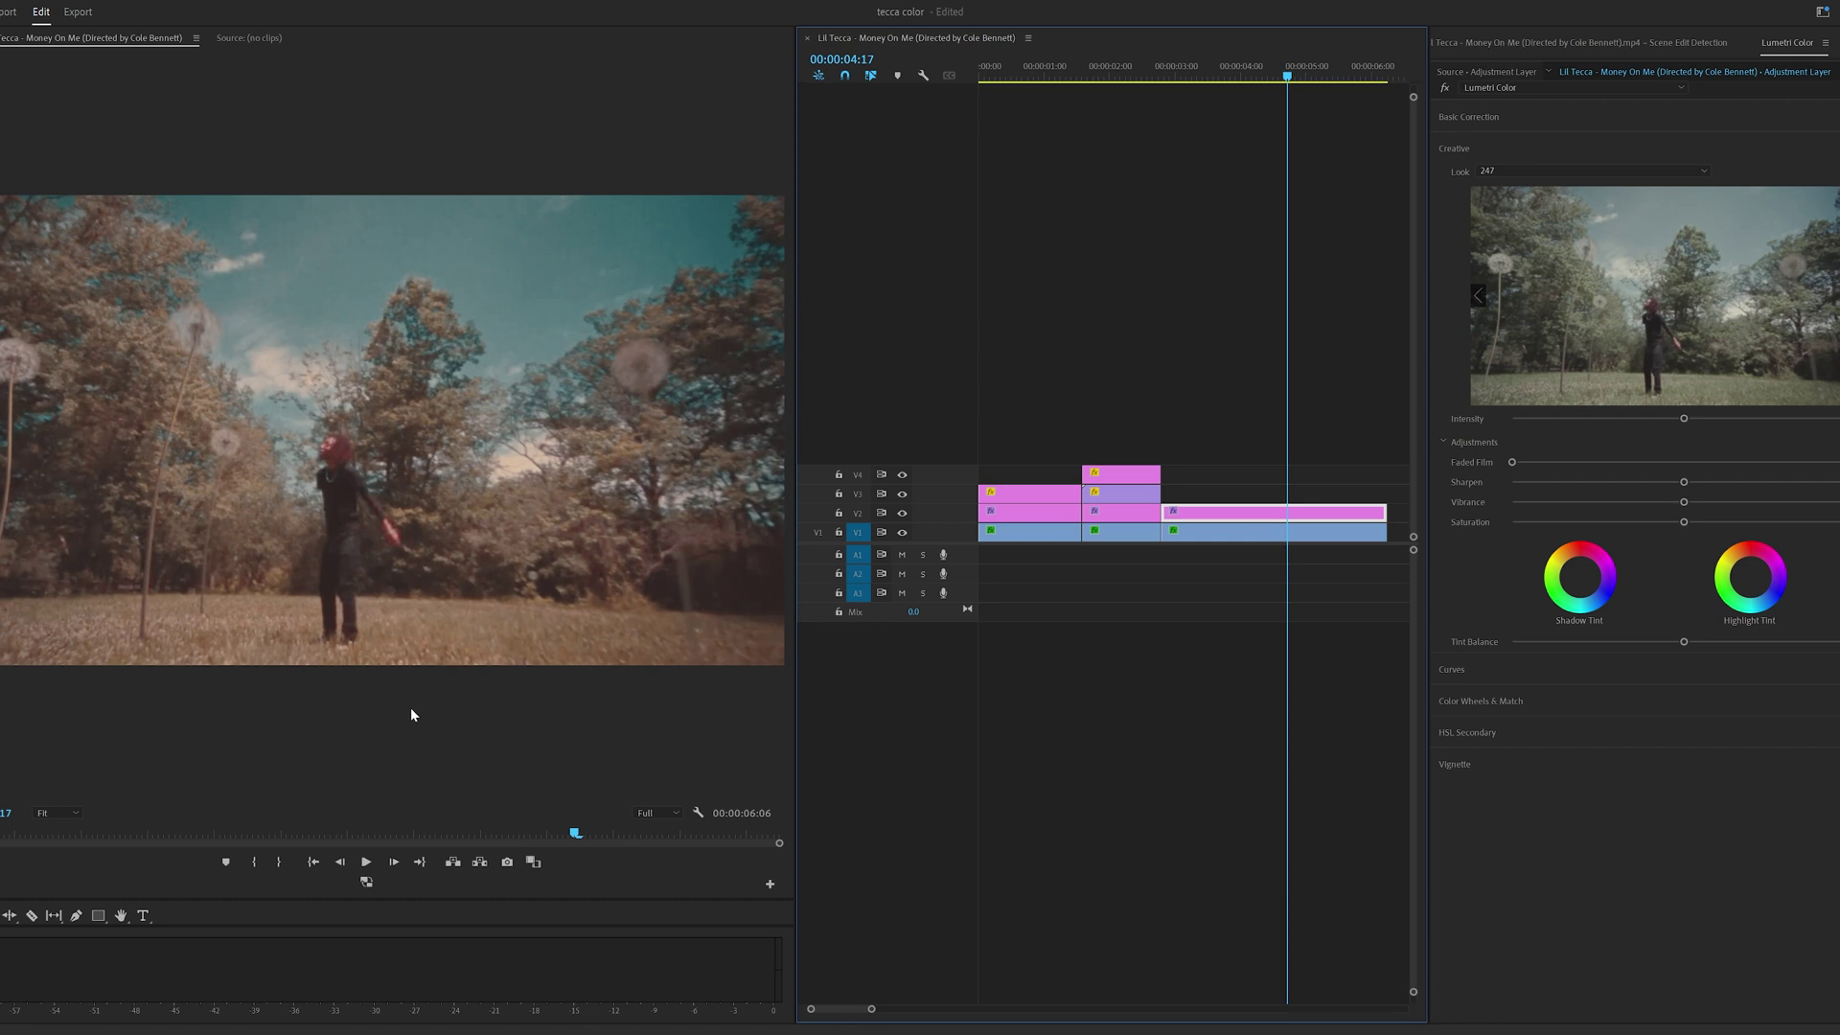
key("shift+e")
key("shift+e")
Step: In Basic Correction for the third adjustment layer, raise saturation, contrast and highlights, and lower the shadows
left_click(1479, 124)
left_click_drag(1692, 359, 1772, 360)
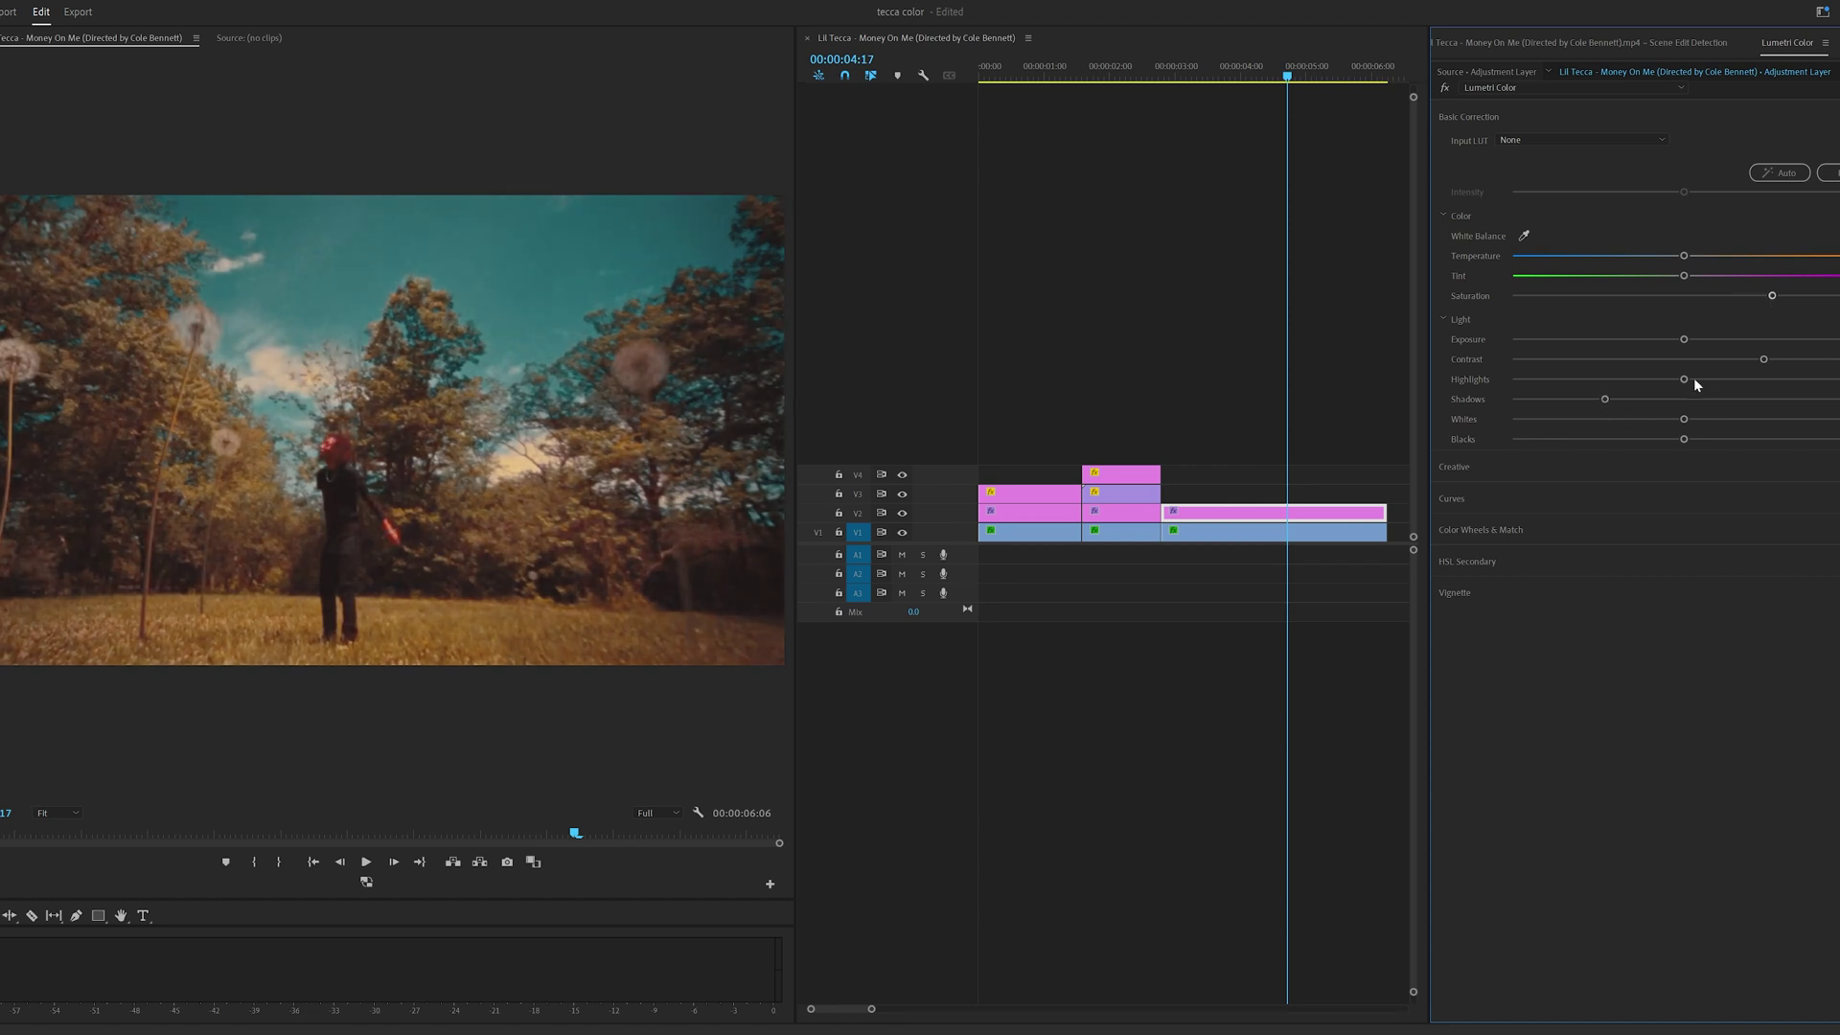
left_click_drag(1693, 379, 1743, 382)
Step: Try shifting the third adjustment layer's tint toward magenta and green, and reset it to neutral
left_click_drag(1684, 276, 1657, 276)
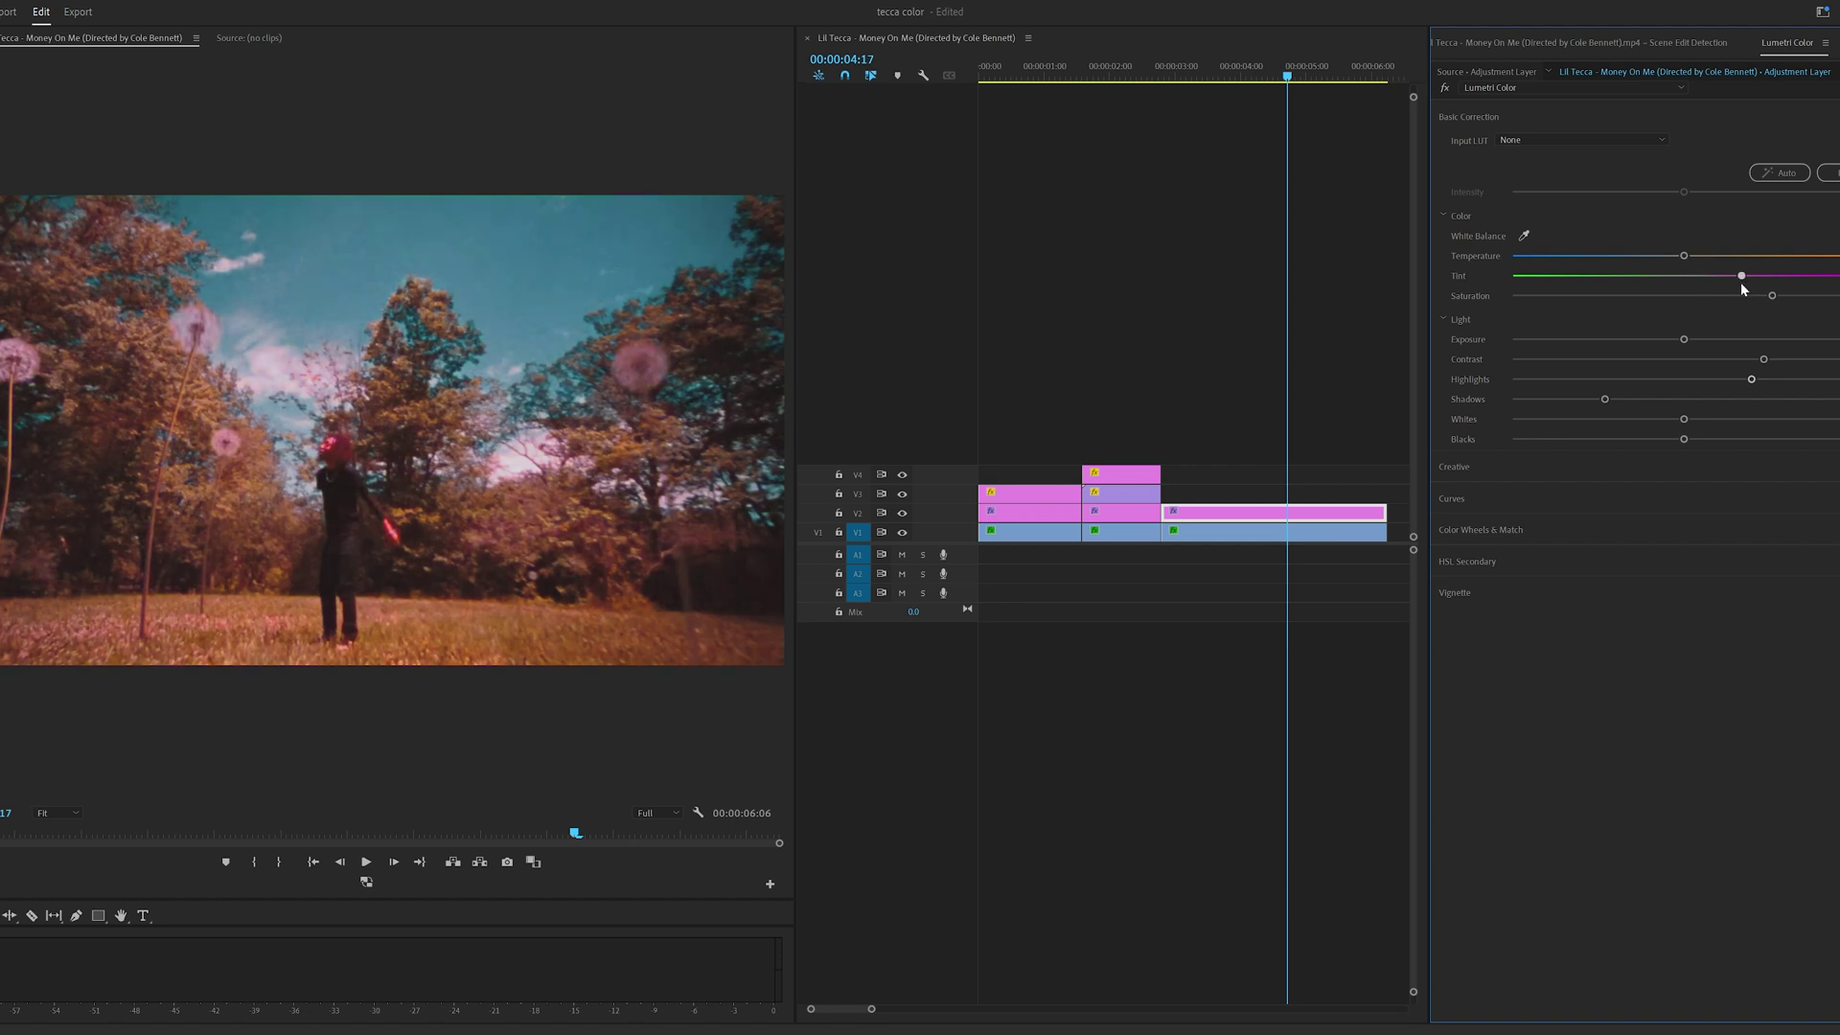
left_click_drag(1749, 276, 1680, 278)
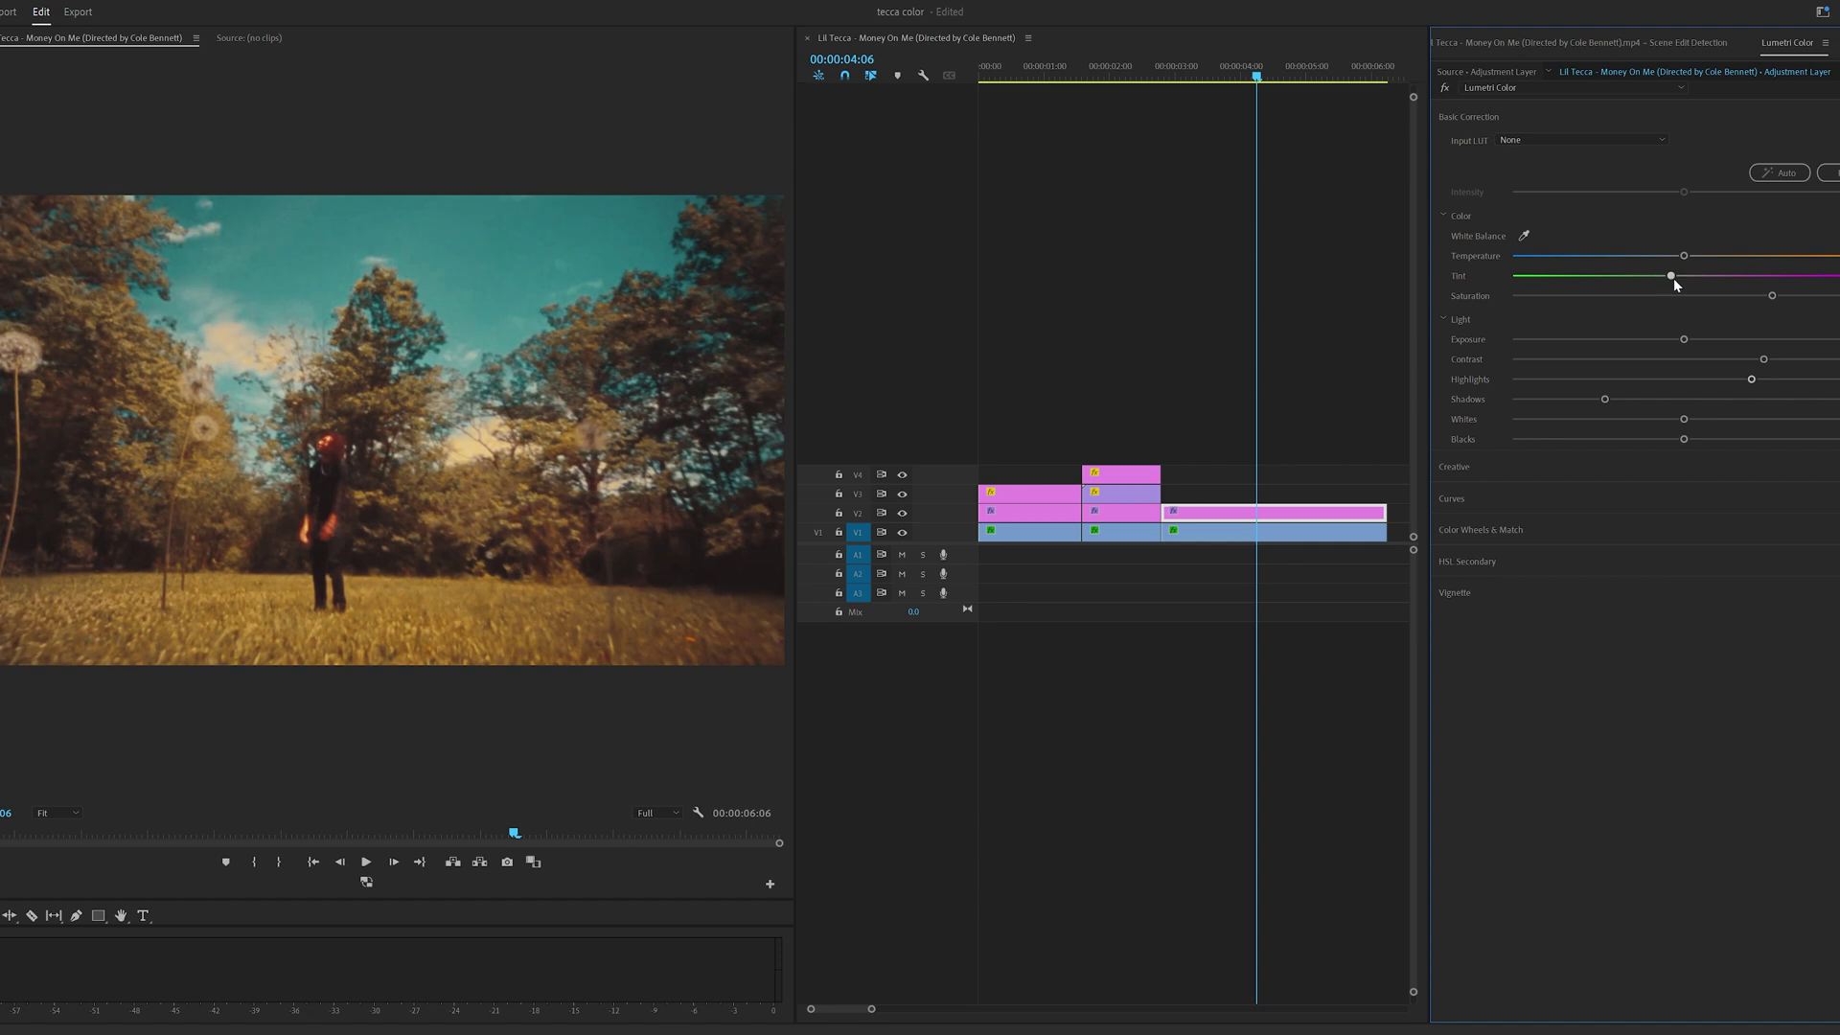
double_click(1672, 276)
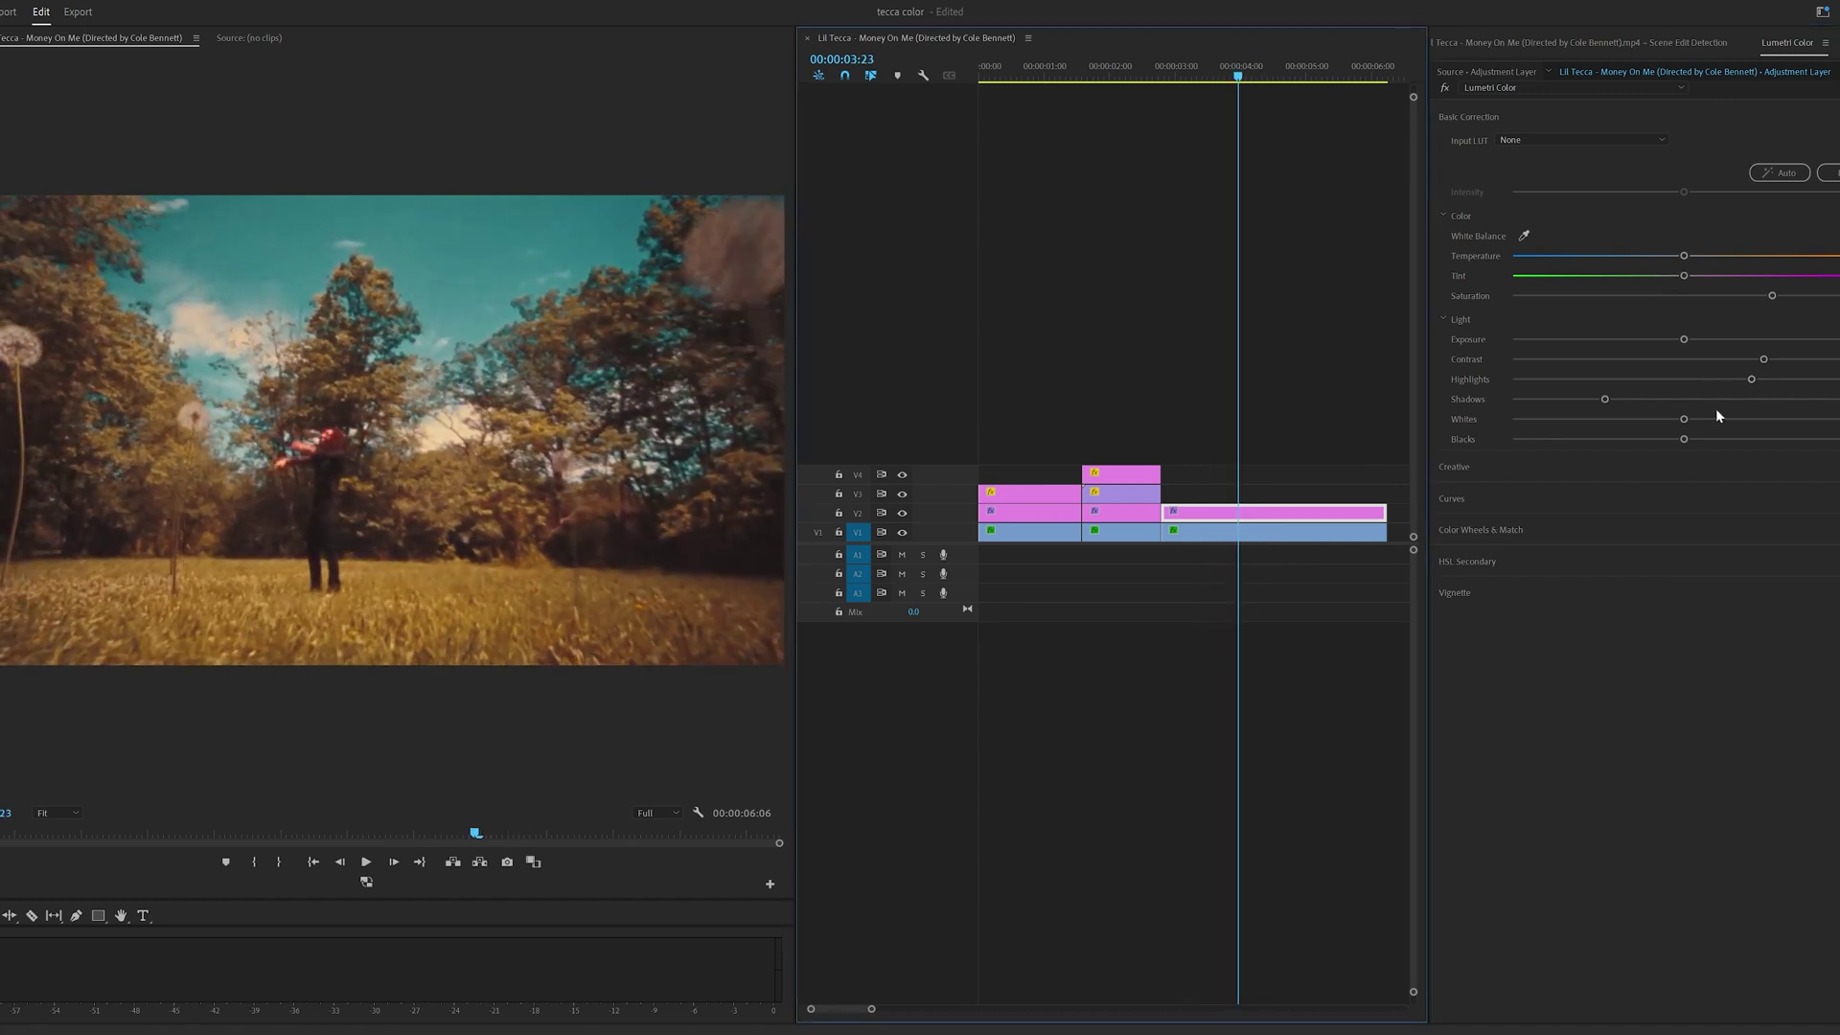
Step: Lay the 500T Extra Grain overlay over the third clip and duplicate the clip onto V2, with the adjustment layer on V3 and grain on V4
left_click_drag(1146, 495, 1386, 494)
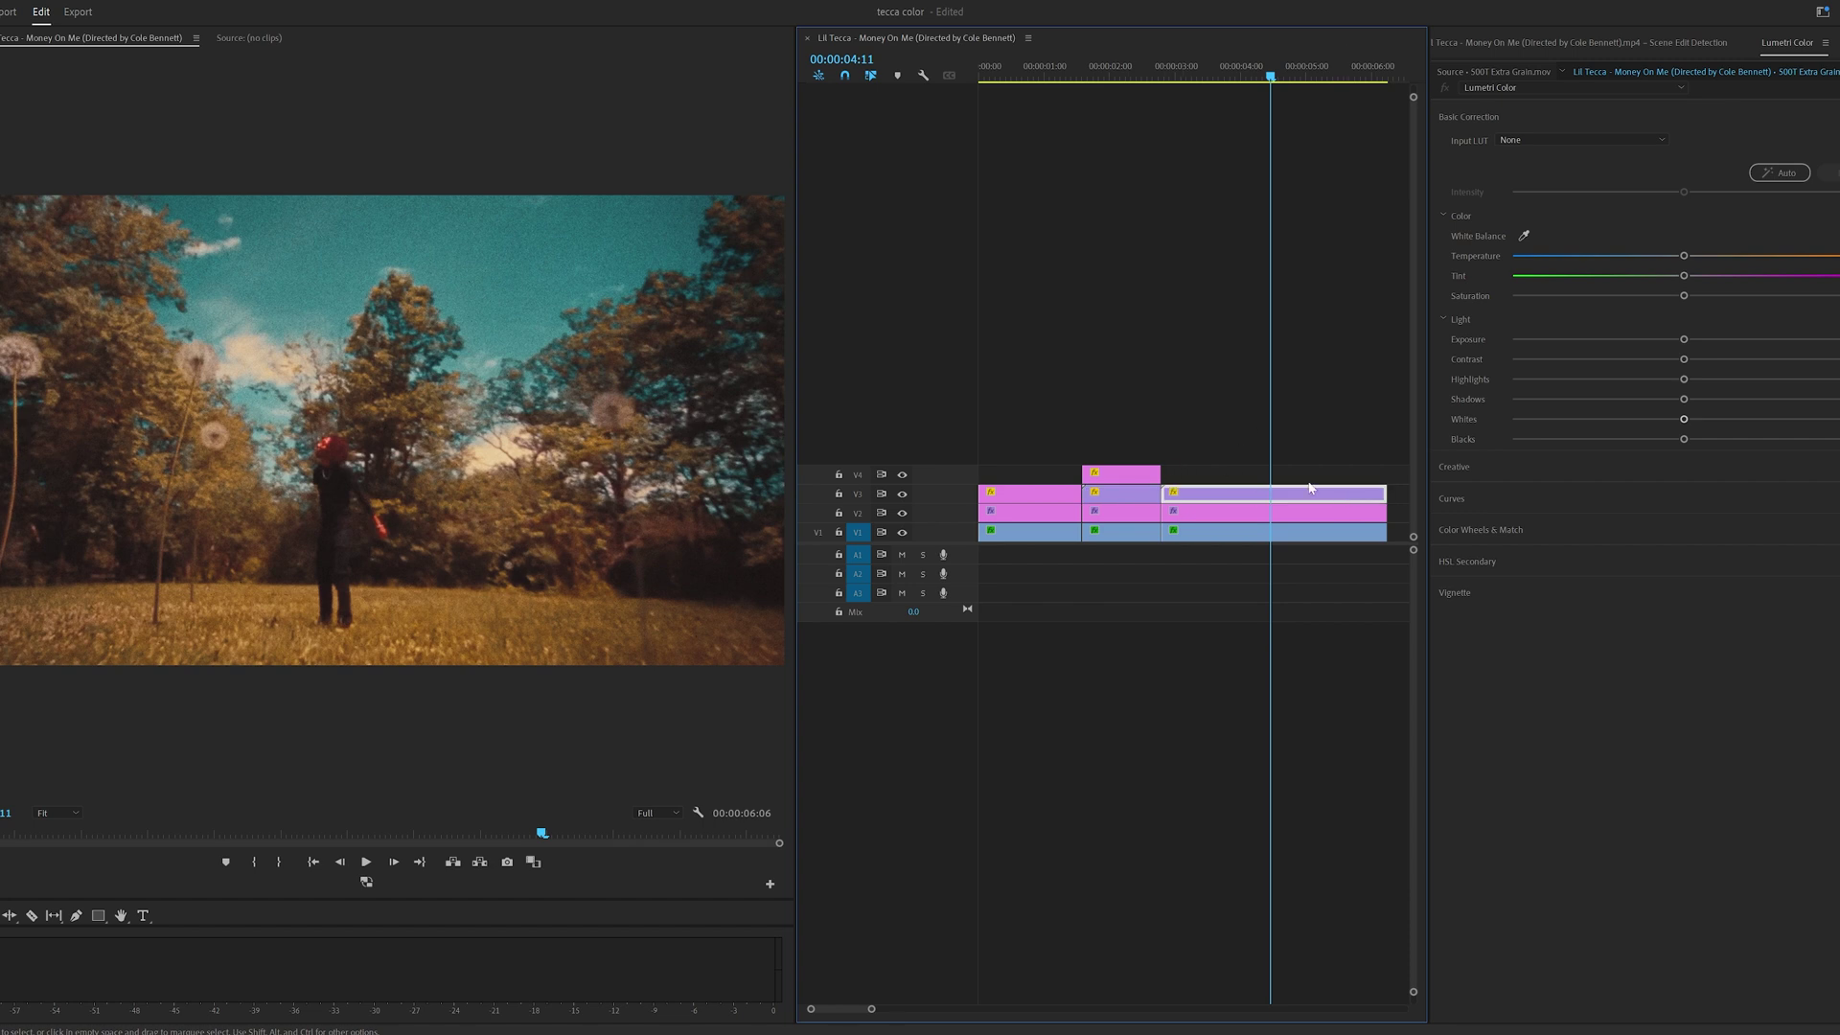
scroll(1310, 489, "right", 1)
left_click_drag(1168, 500, 1168, 479)
left_click_drag(1170, 517, 1233, 495)
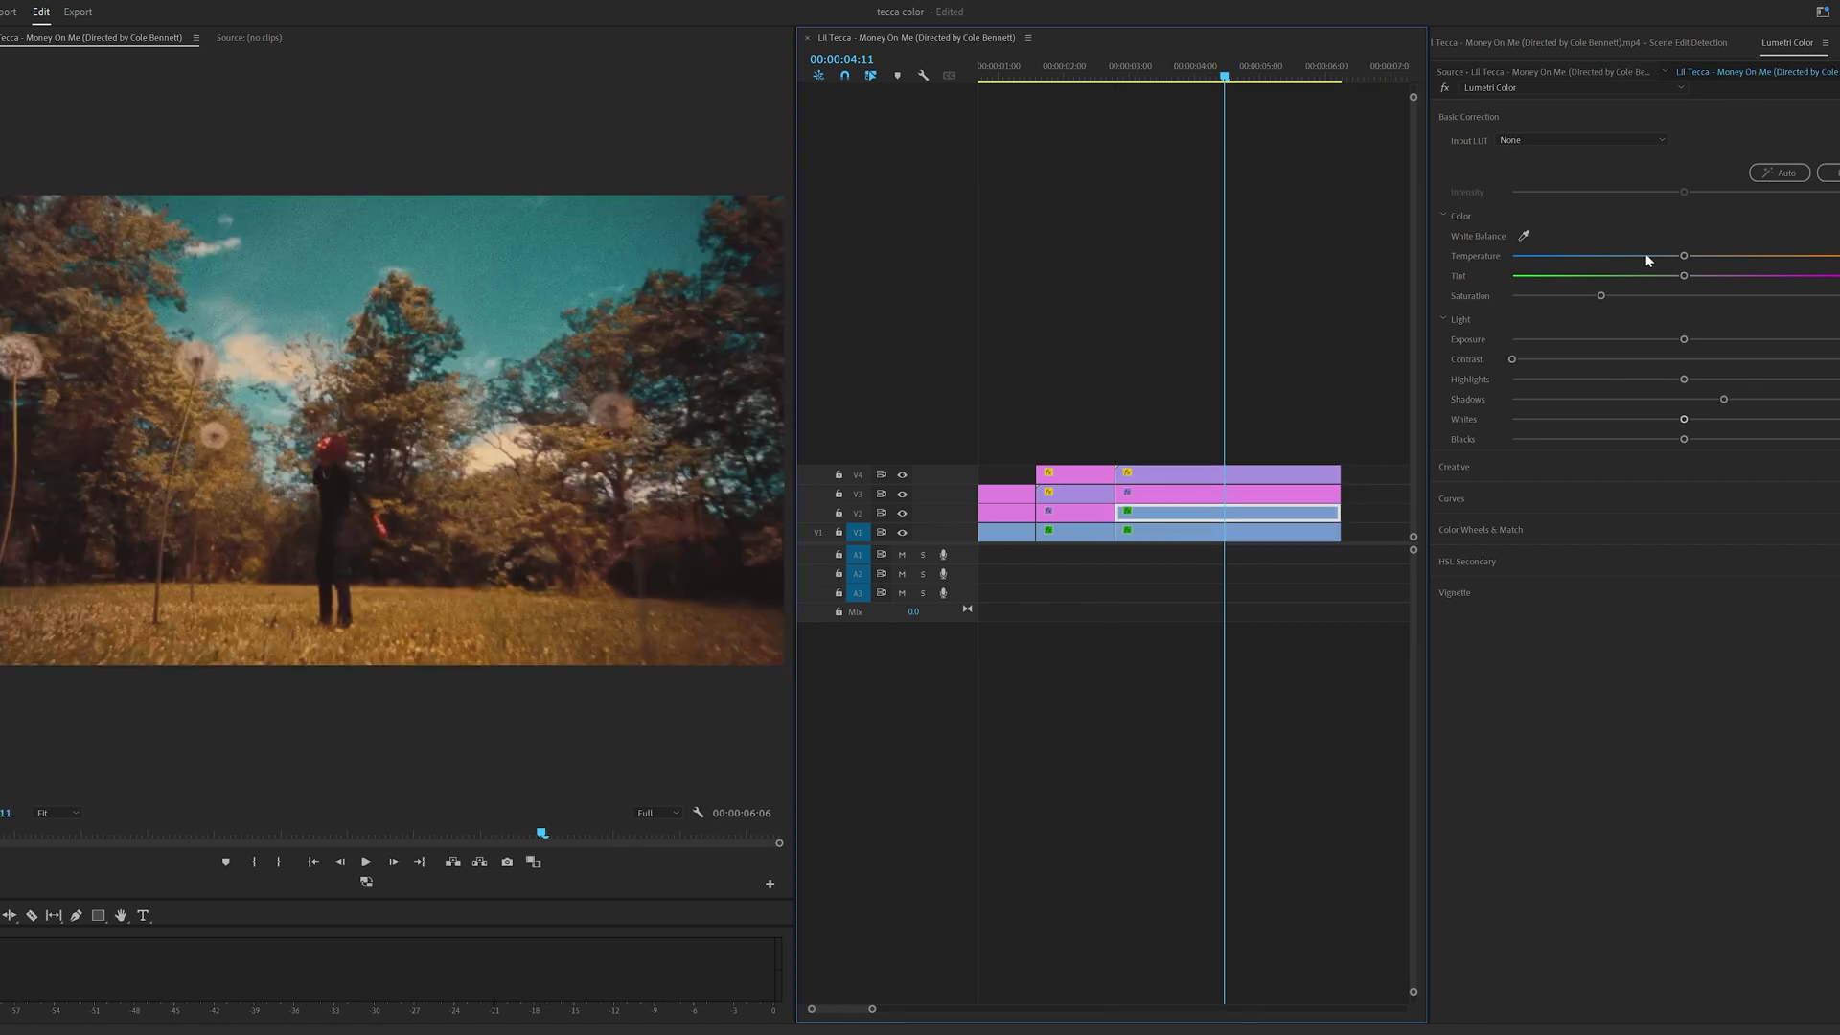
Step: Apply the VINTAGE GLOW (Highlights) MEDIUM preset from The Film Look collection to the duplicated field clip on V2
left_click(1834, 43)
left_click(1704, 132)
left_click(1440, 88)
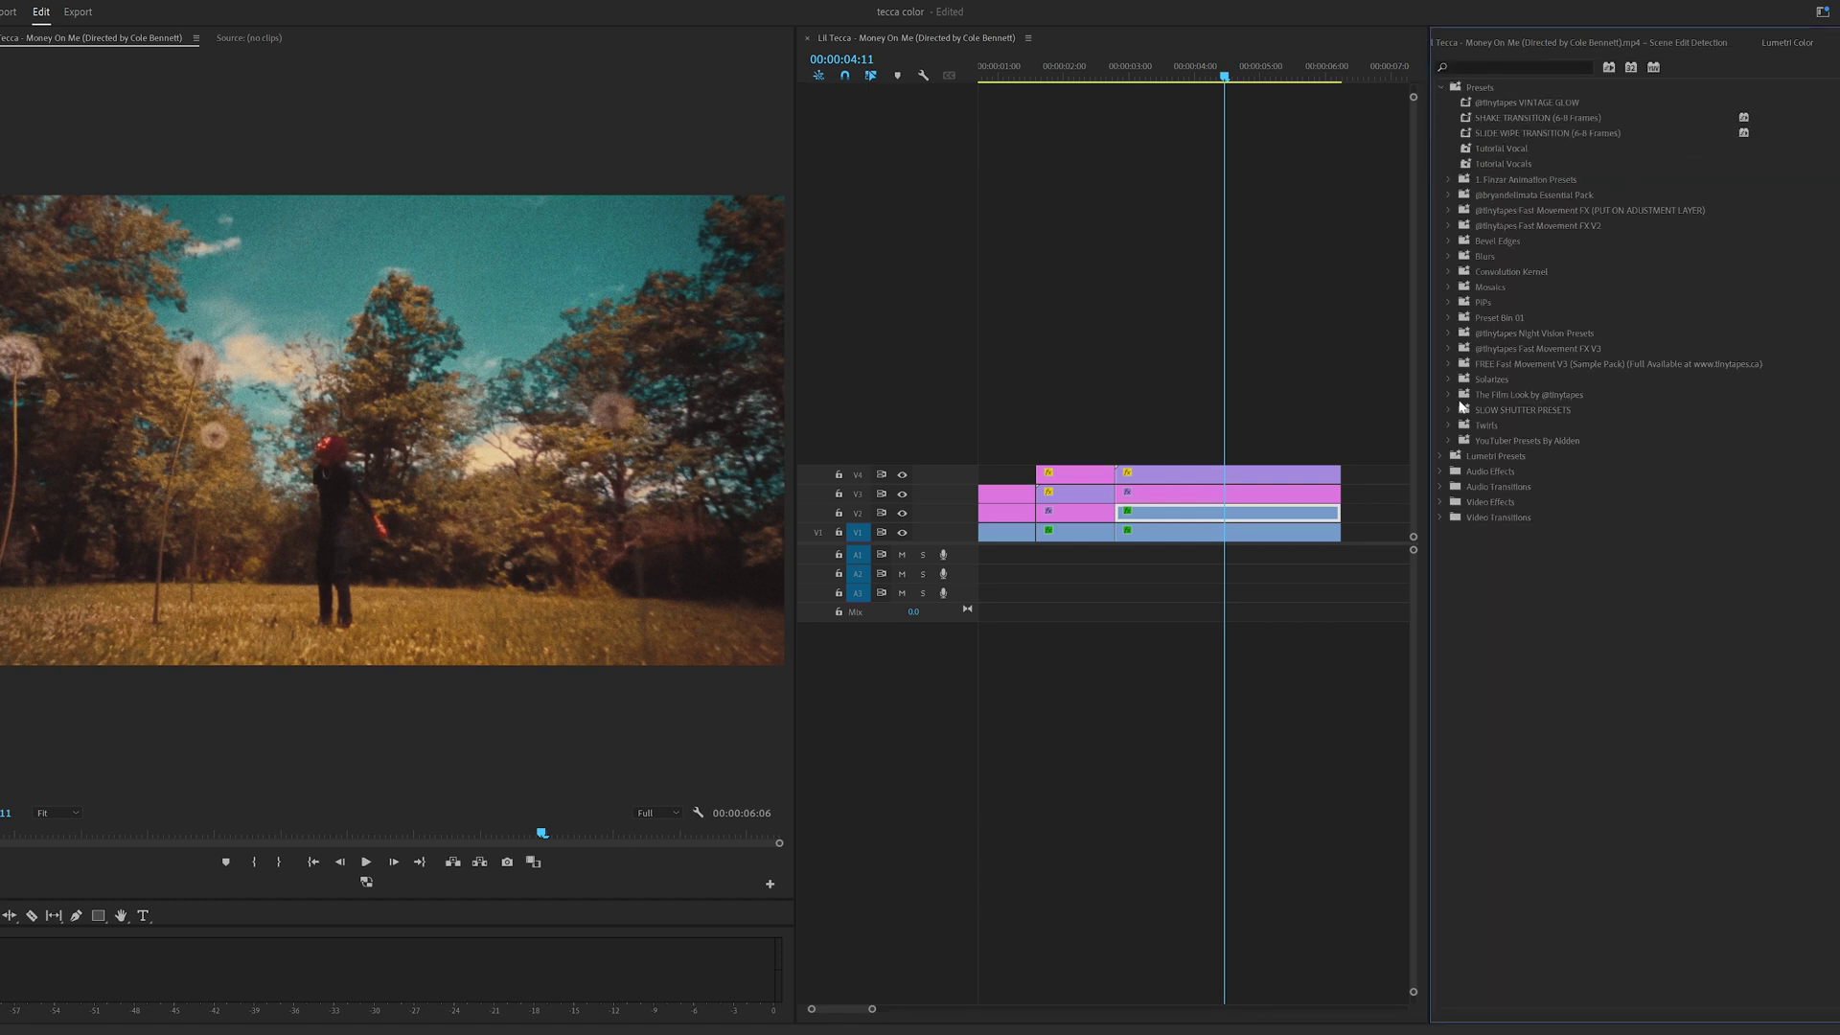
left_click(1448, 395)
left_click(1457, 425)
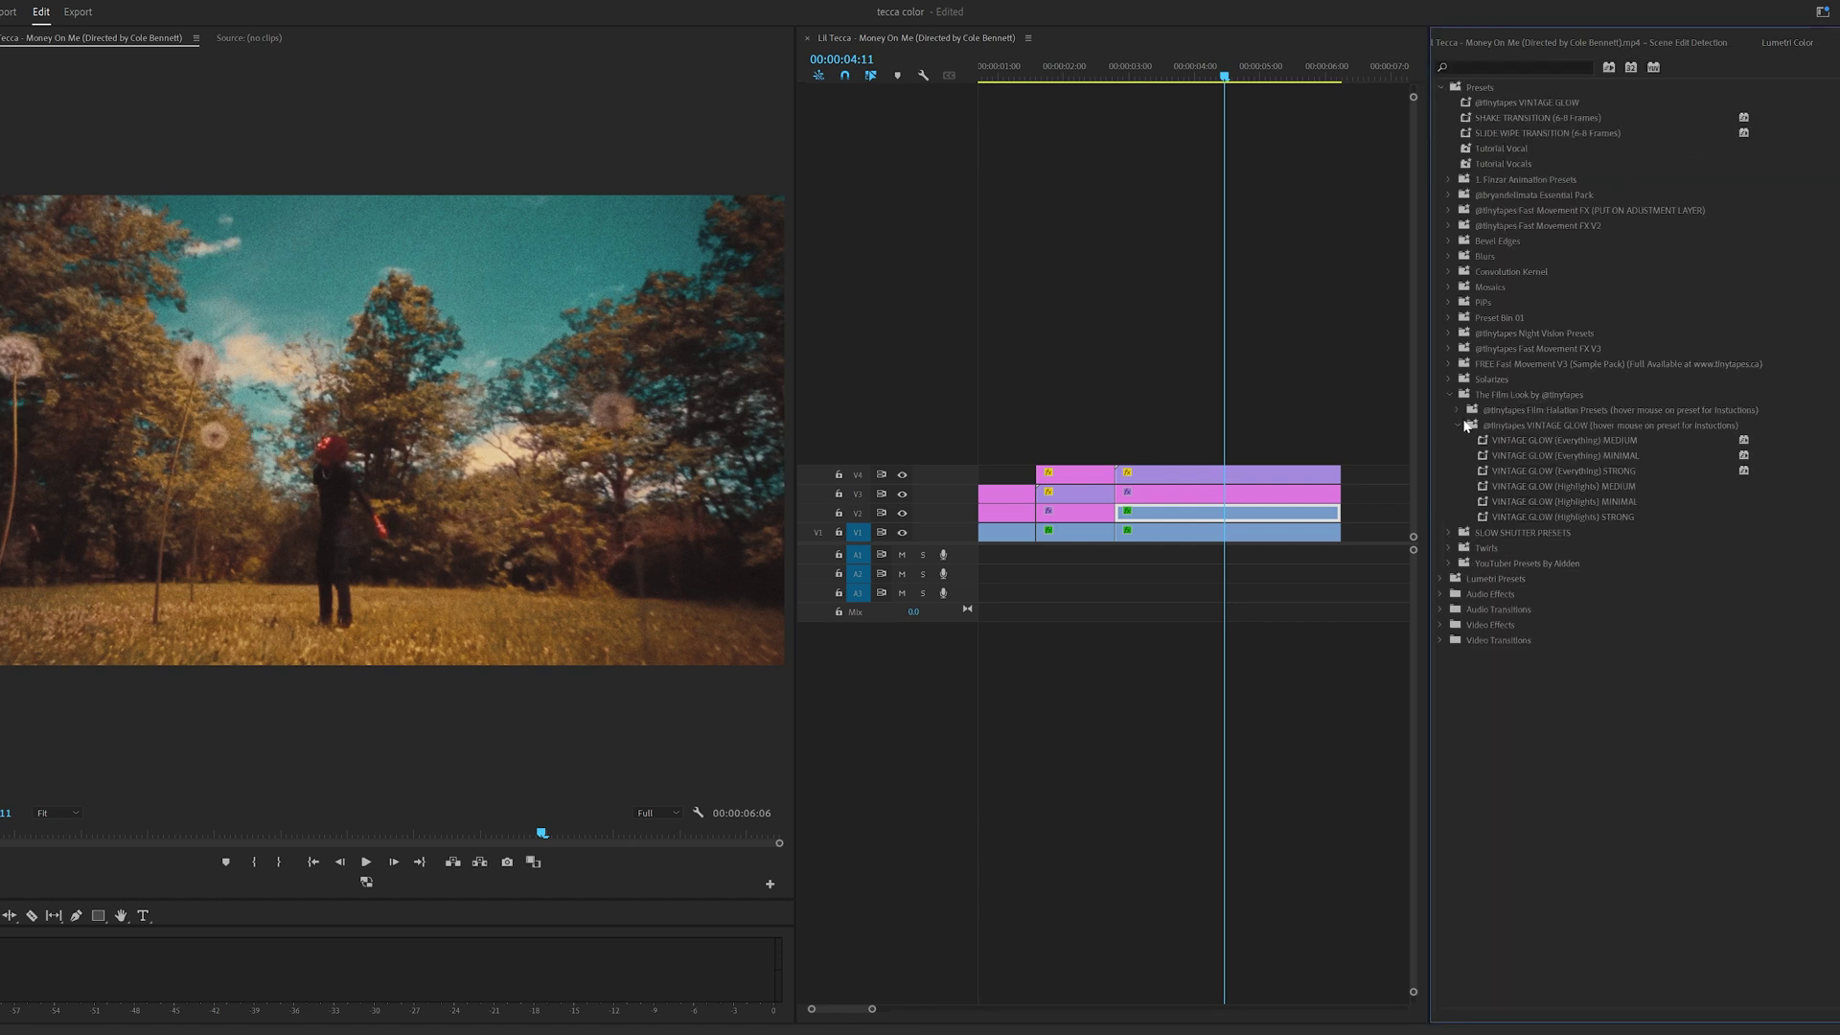
left_click(1596, 487)
left_click_drag(1315, 500, 1314, 500)
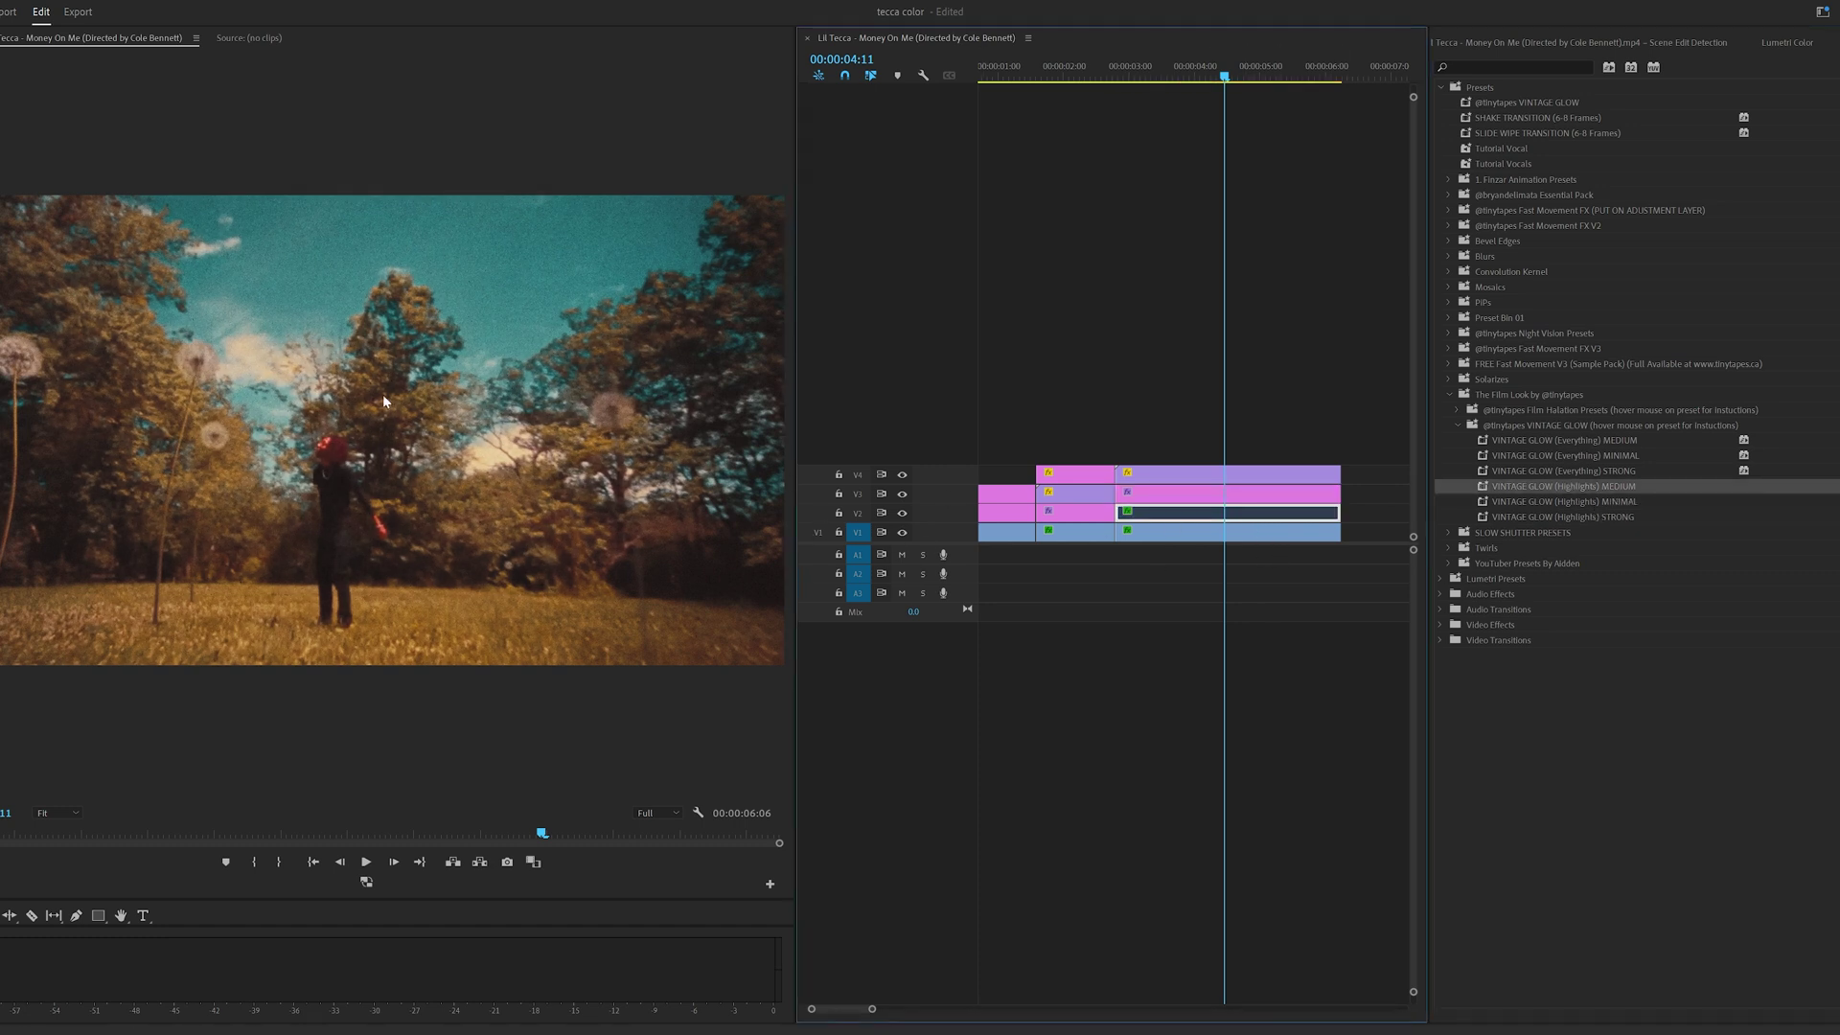
Step: Preview the glow on the third clip and select the grain and adjustment layers above it on V4 and V3
left_click(1188, 79)
key("space")
left_click_drag(1256, 295, 1241, 484)
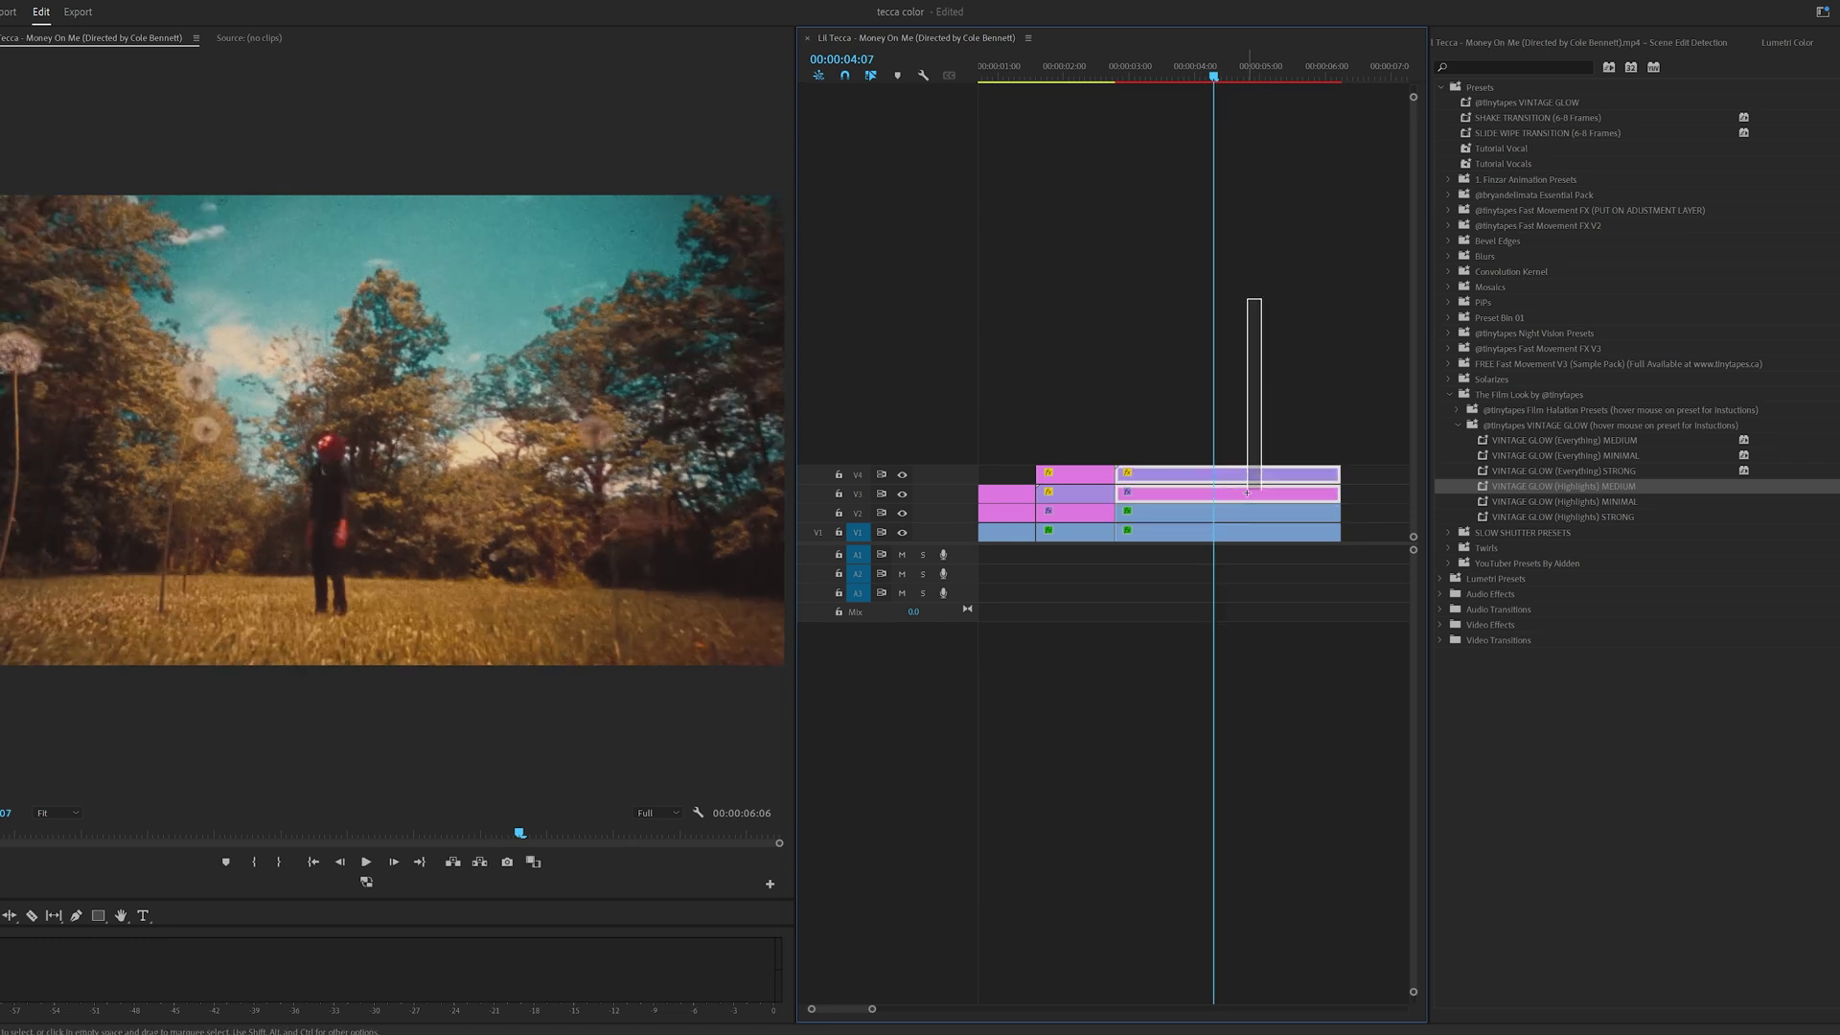